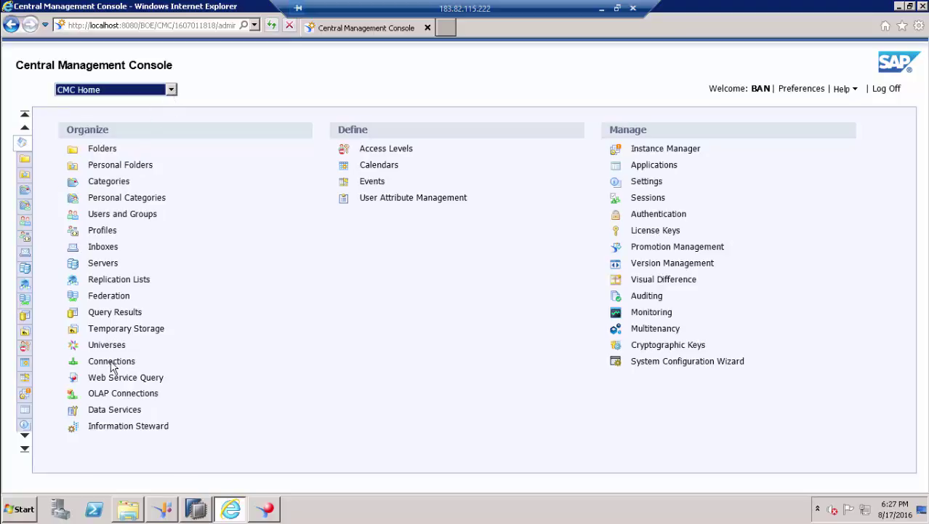
- Go from CMC Home into Users and Groups and display the User List
click(297, 369)
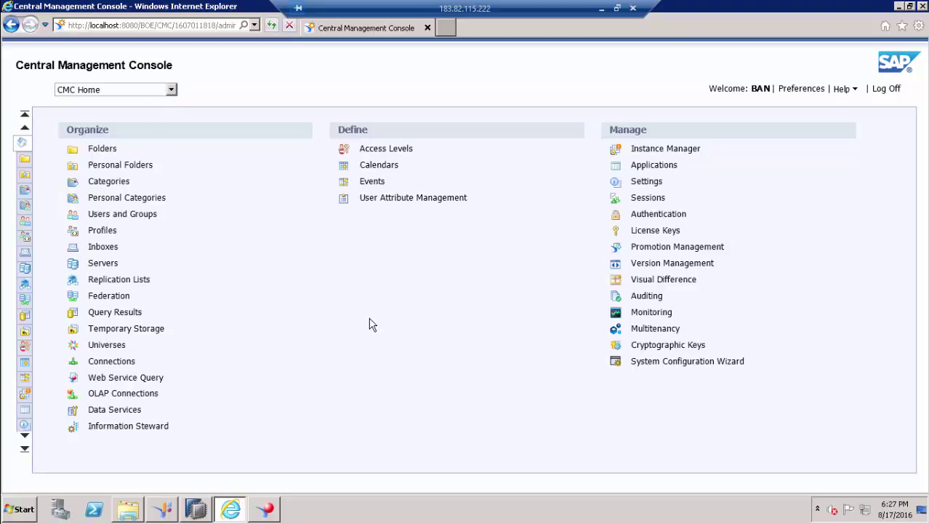
click(129, 216)
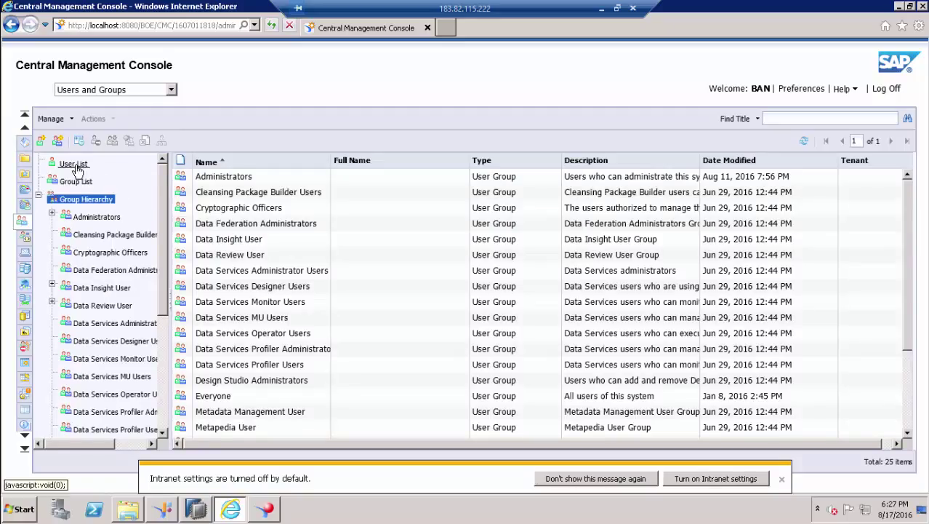
click(76, 167)
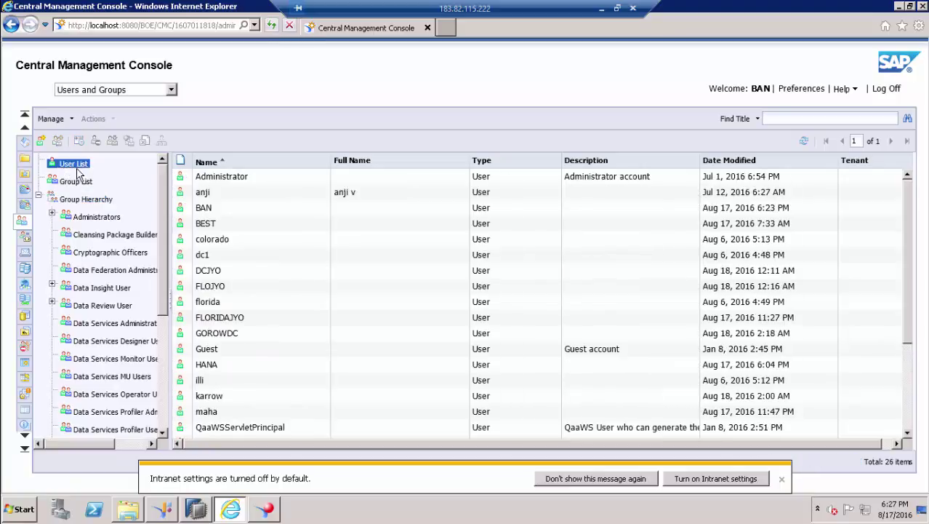
- Start a new user with account name SalesManager_US and full name US Manager
click(42, 141)
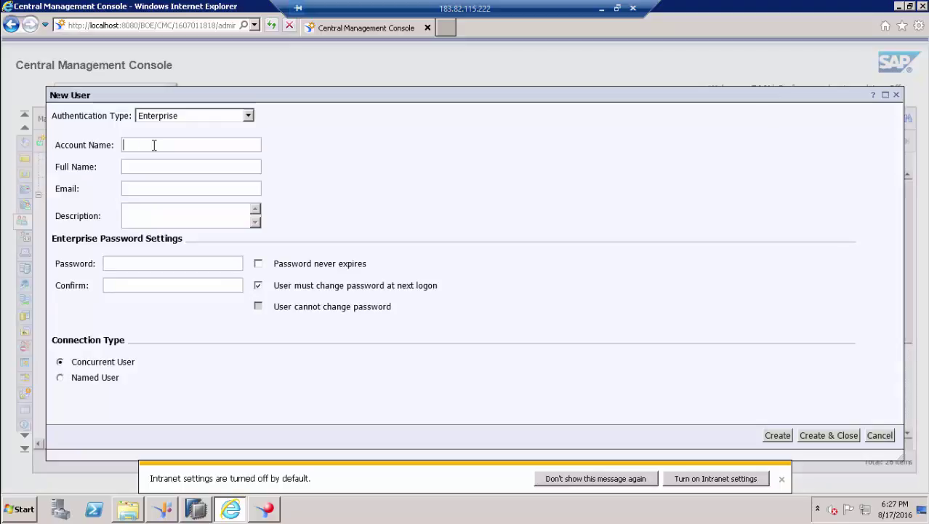
text(Sa)
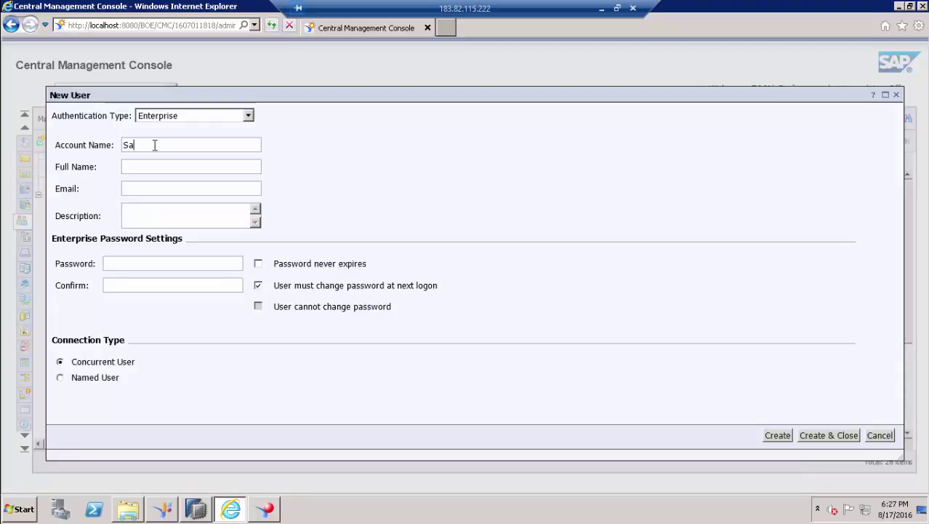
text(les_View)
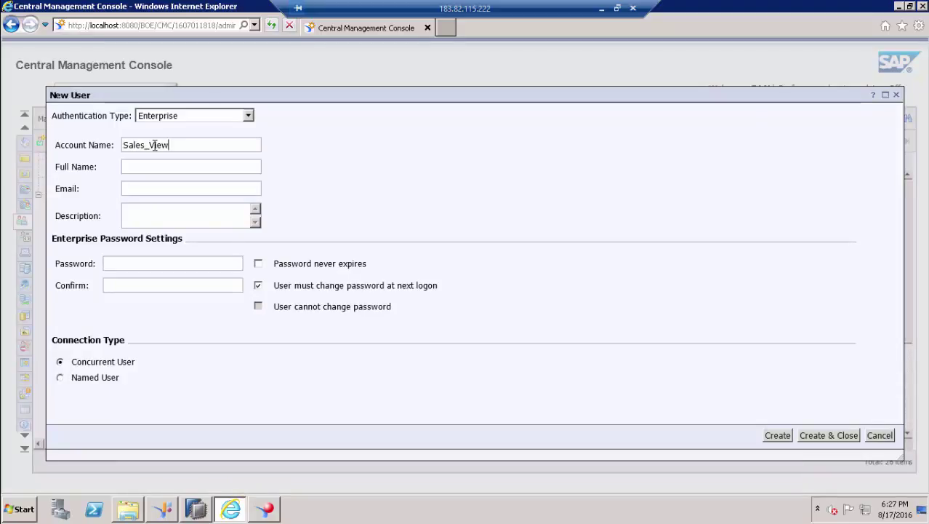
key(BackSpace)
key(BackSpace)
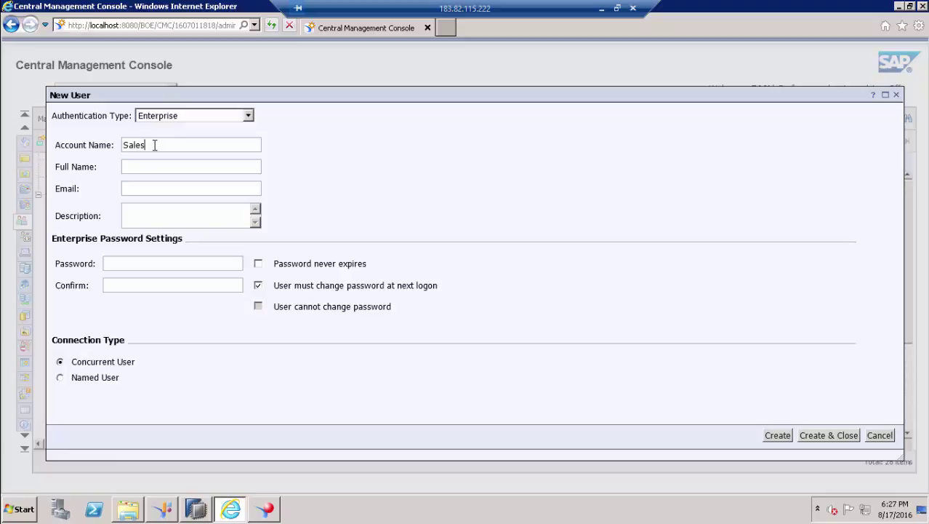
text(Manager)
key(BackSpace)
key(BackSpace)
click(165, 169)
text(US Ma)
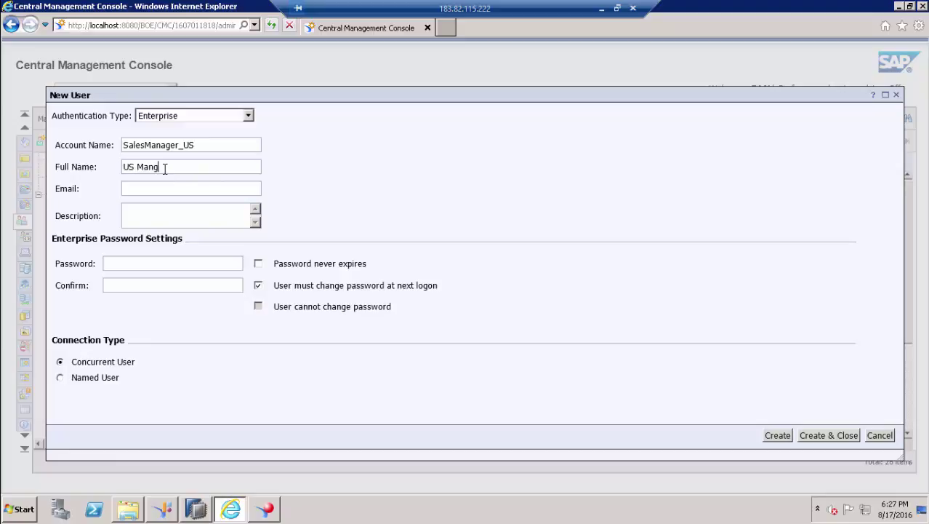
text(nage)
key(BackSpace)
key(BackSpace)
text(ger)
- Set the account password, turn off must-change, make it never expire, and create the user
click(163, 192)
click(154, 213)
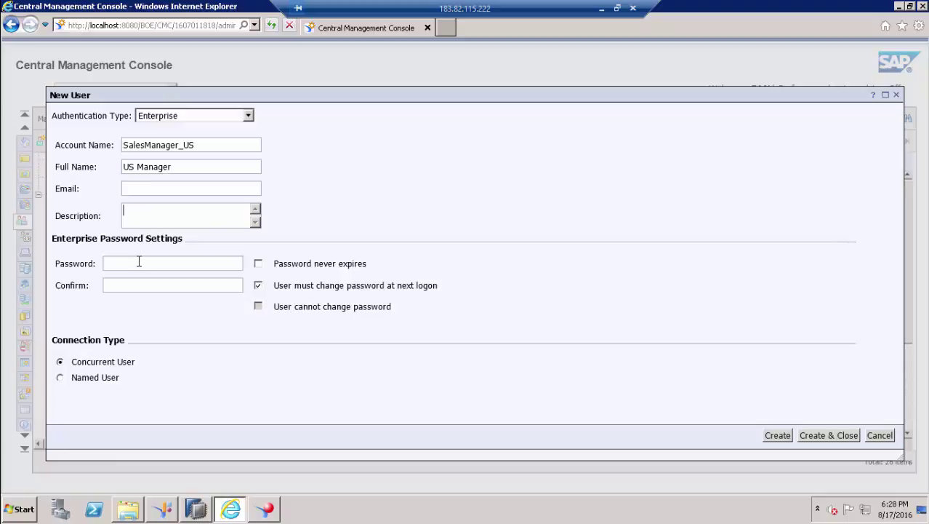
click(148, 191)
double_click(171, 143)
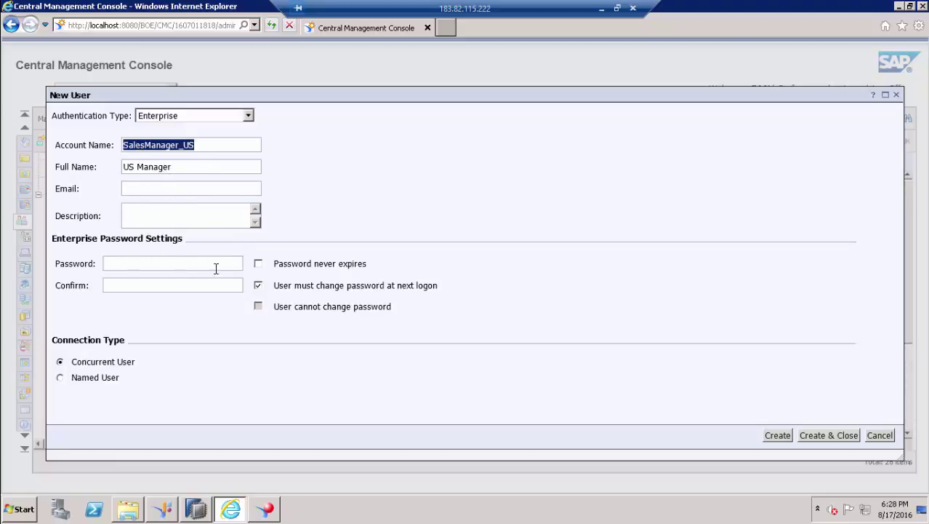
click(258, 285)
click(147, 263)
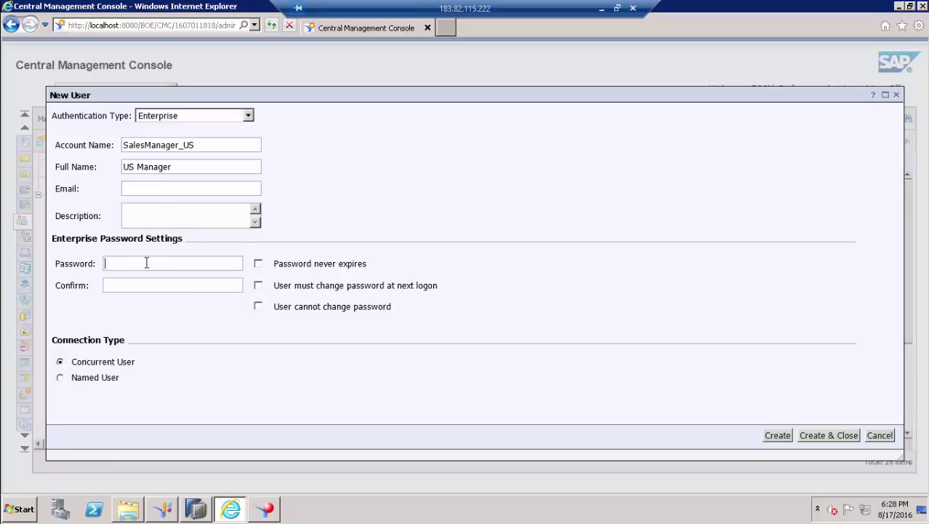
text(PassworPasswo)
click(258, 265)
click(836, 435)
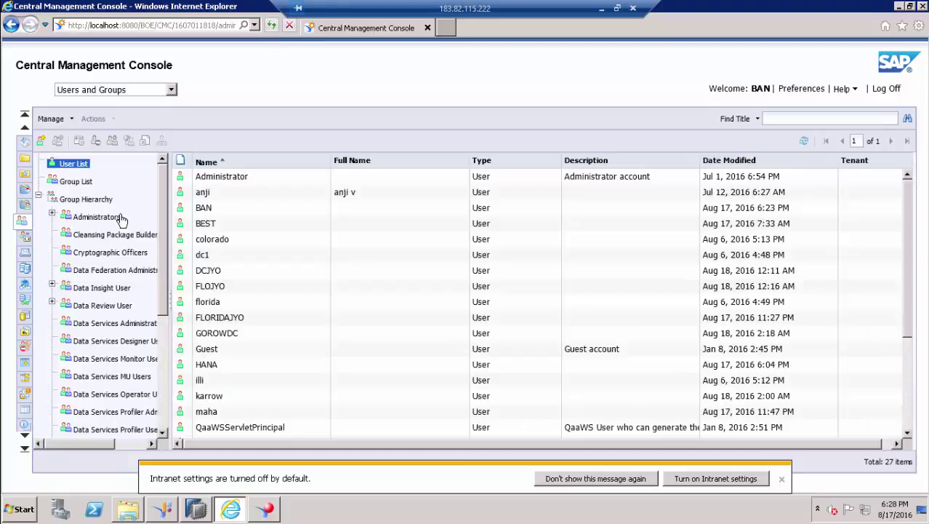
- Create the Sales_VD user group and select it in the Group Hierarchy to show its empty membership
click(782, 479)
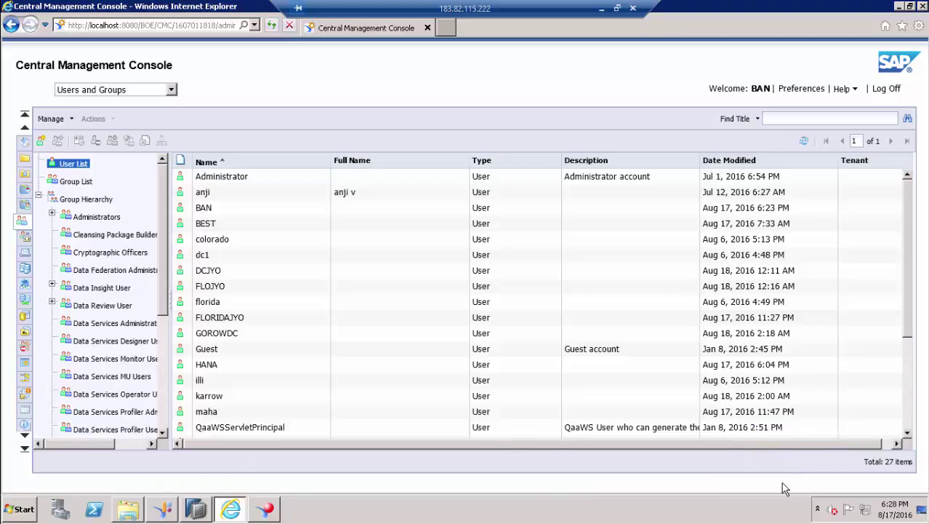
click(78, 181)
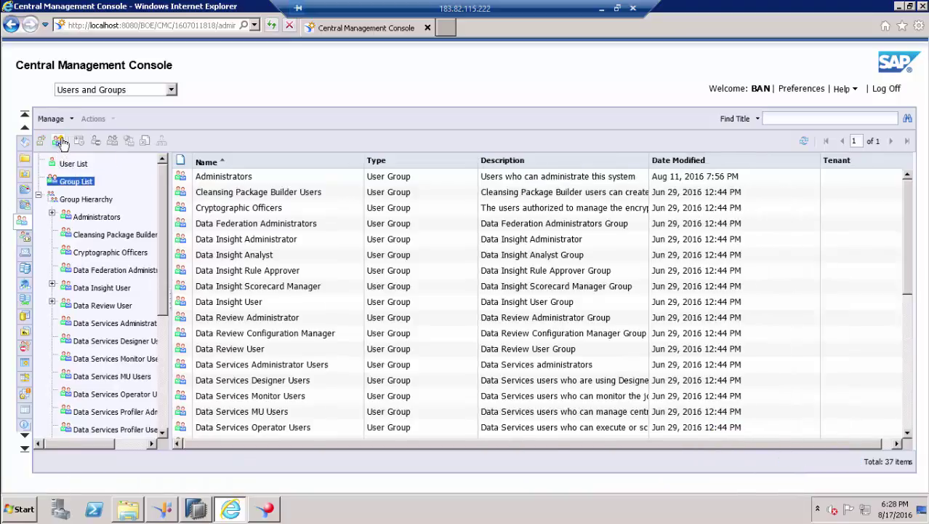
click(58, 142)
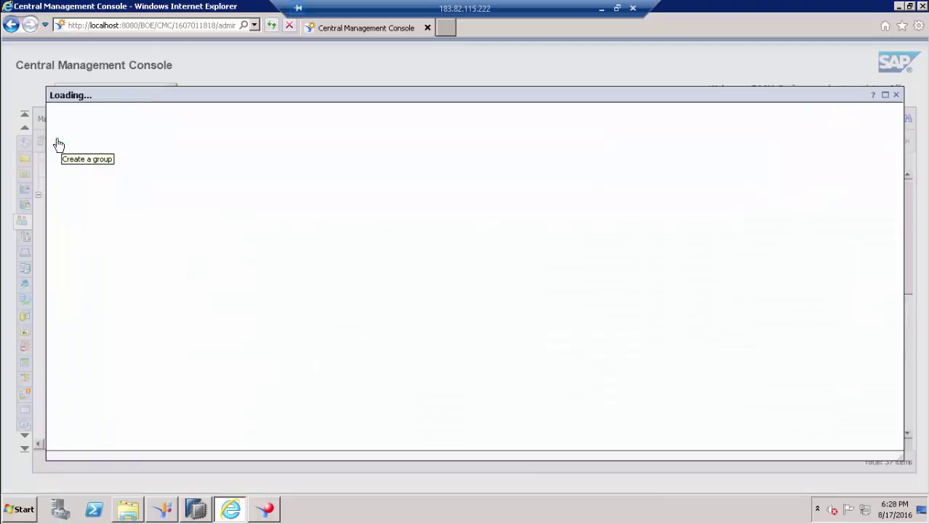
click(132, 129)
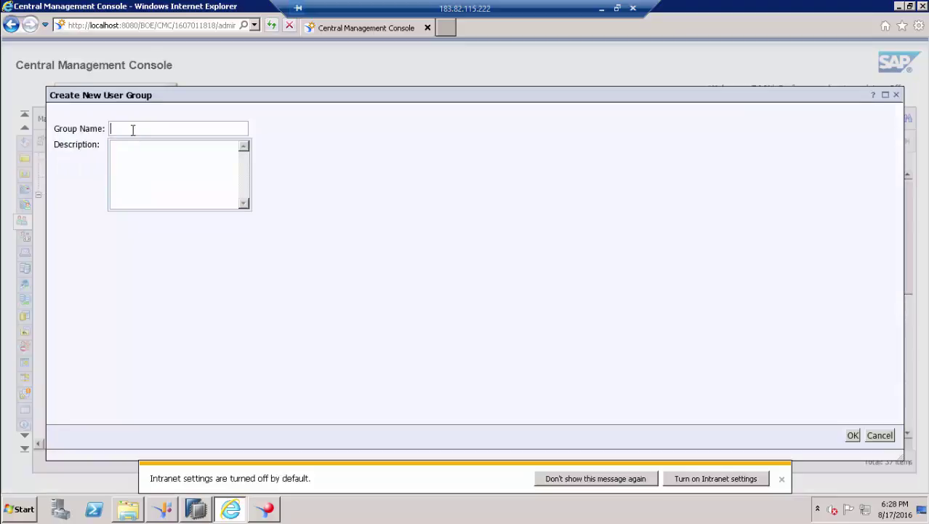
text(SA)
key(BackSpace)
text(w)
key(BackSpace)
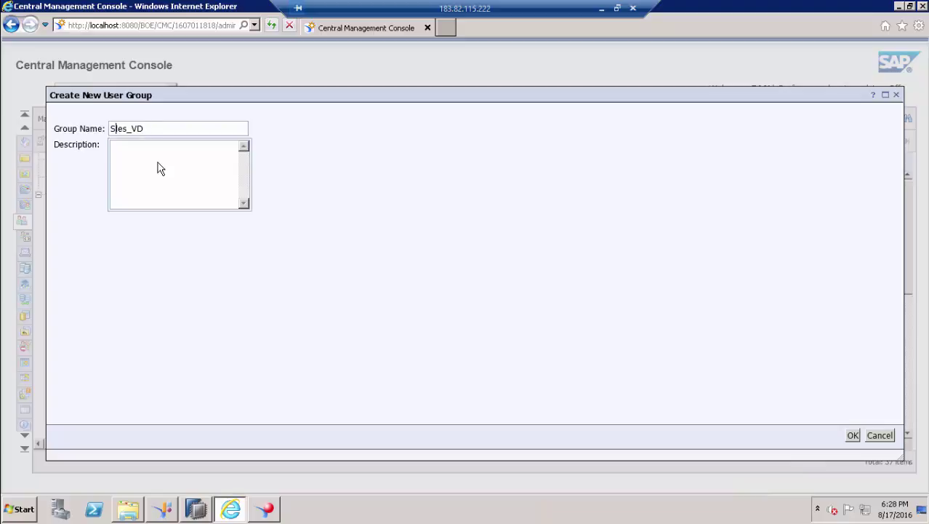
text(a)
click(172, 150)
click(852, 437)
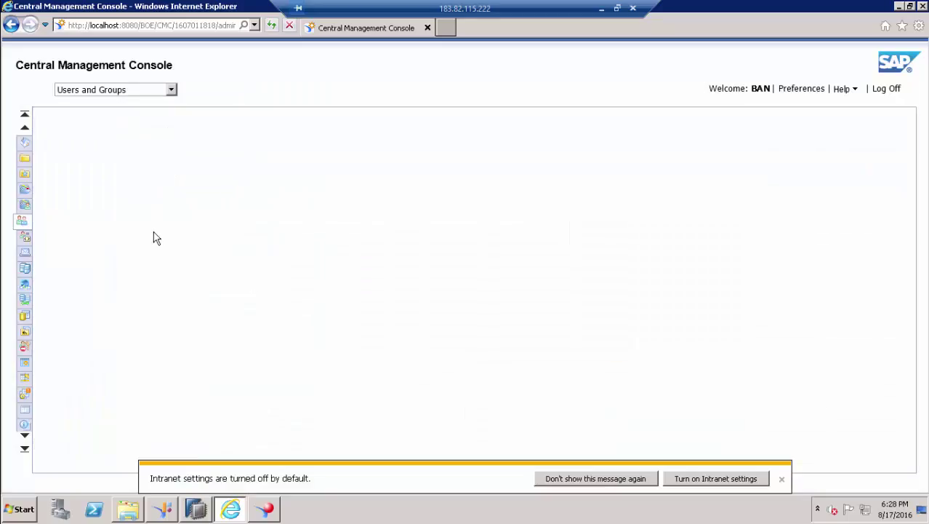
drag(163, 223, 166, 311)
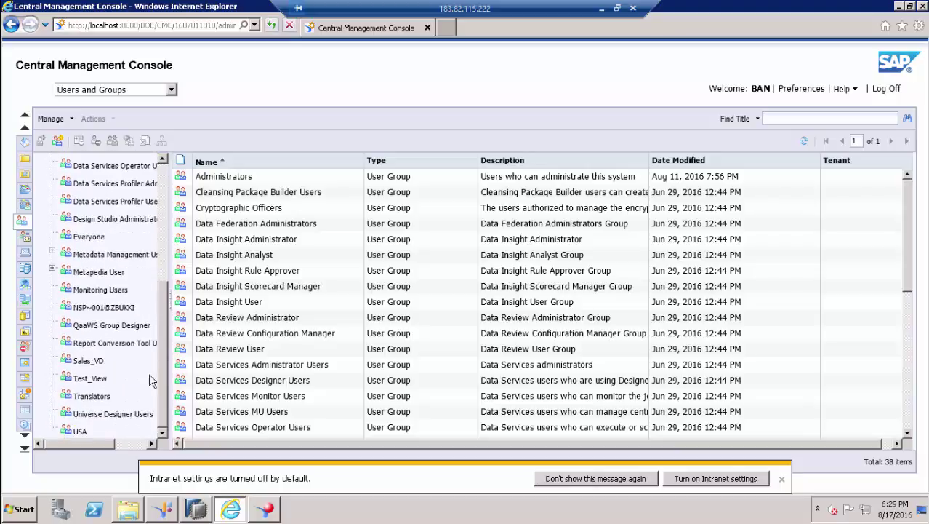
click(89, 361)
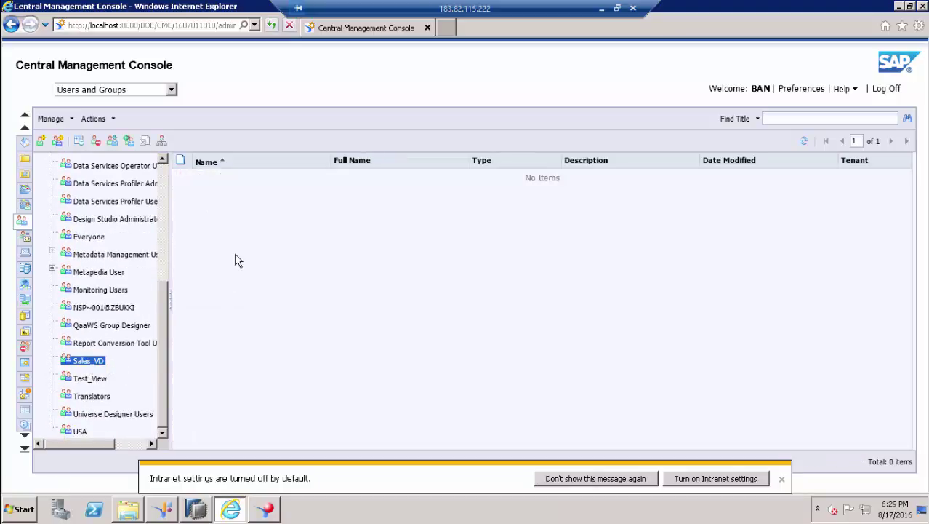
- Add SalesManager_US (US Manager) as the member of the Sales_VD group
right_click(235, 255)
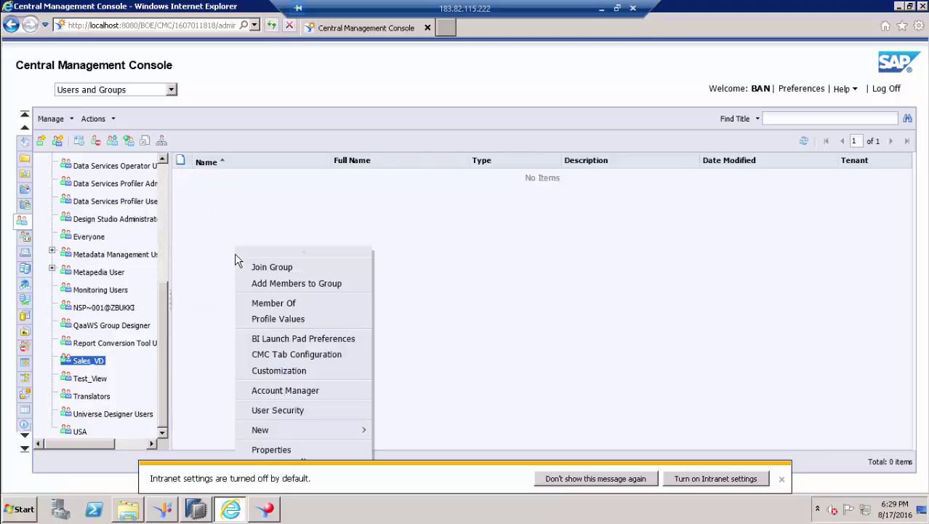
click(324, 287)
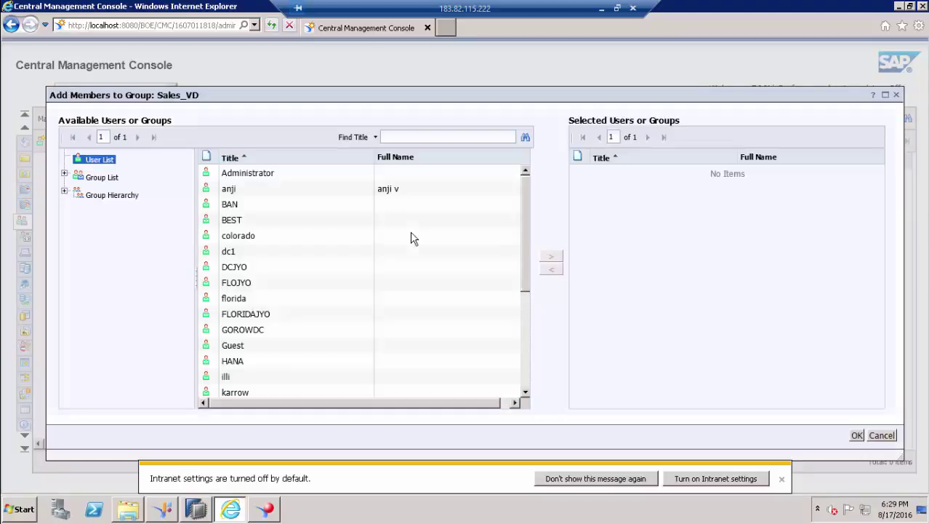
click(527, 333)
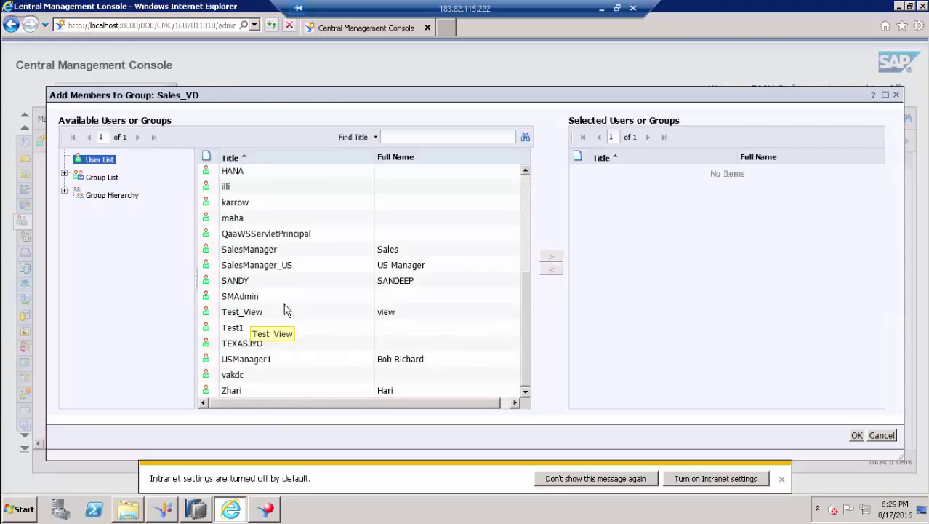
click(267, 264)
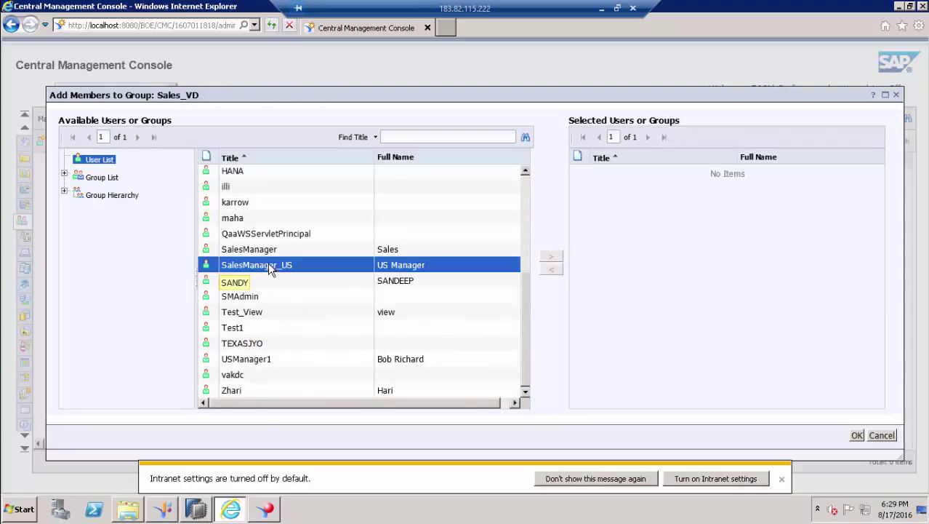
click(553, 260)
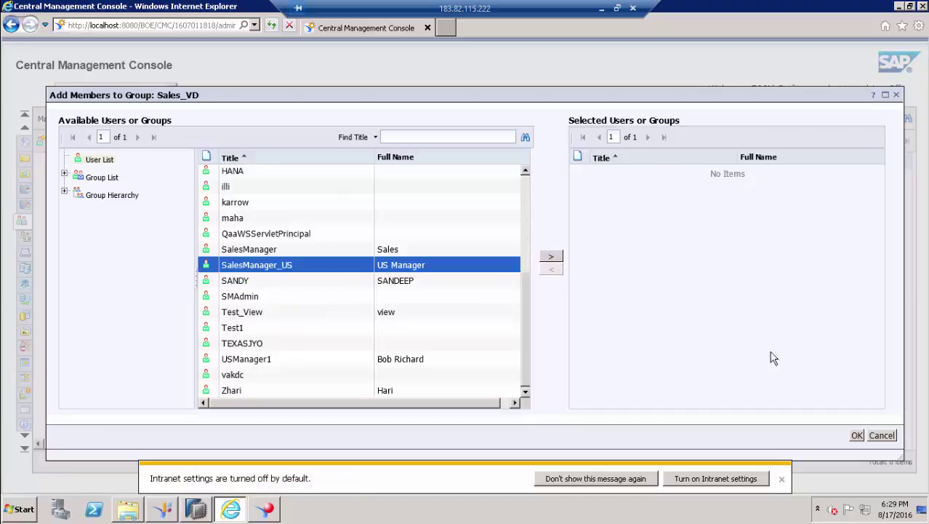
click(857, 436)
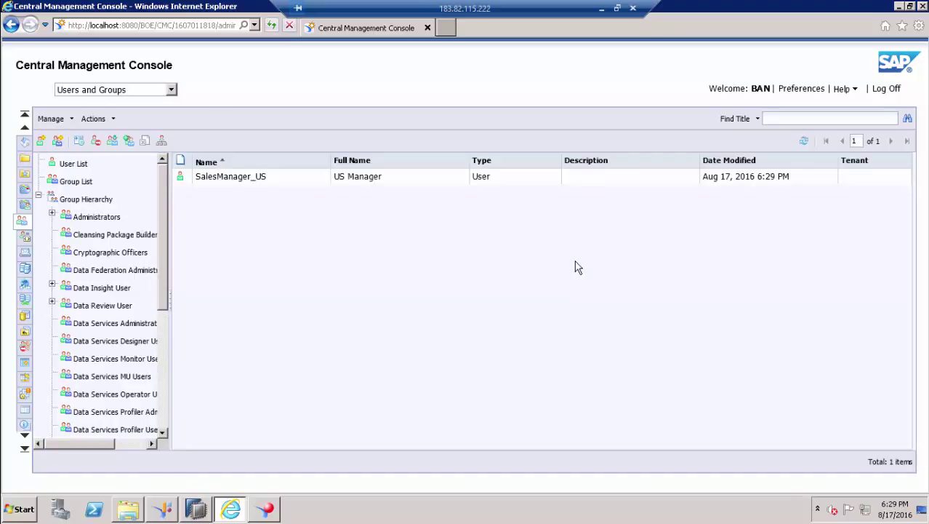
- Open a new browser window on the BI launch pad logon page
click(20, 509)
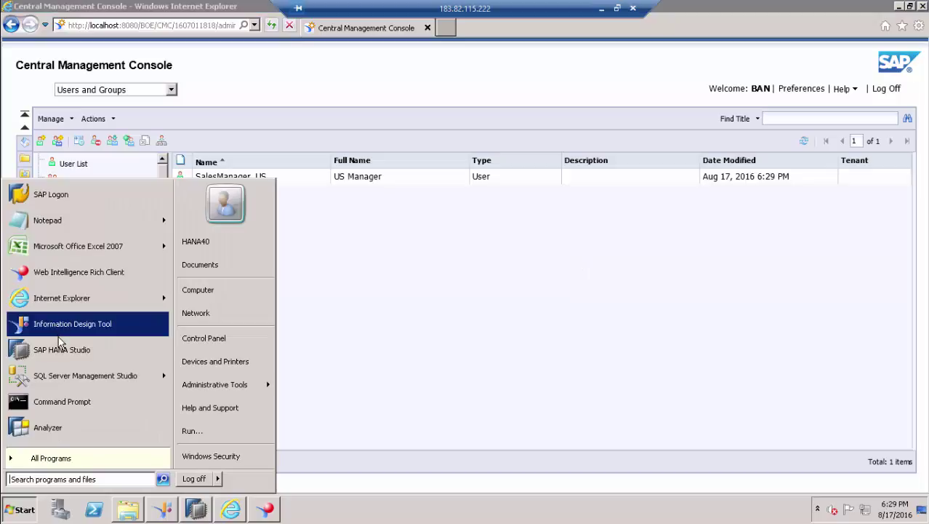
click(58, 301)
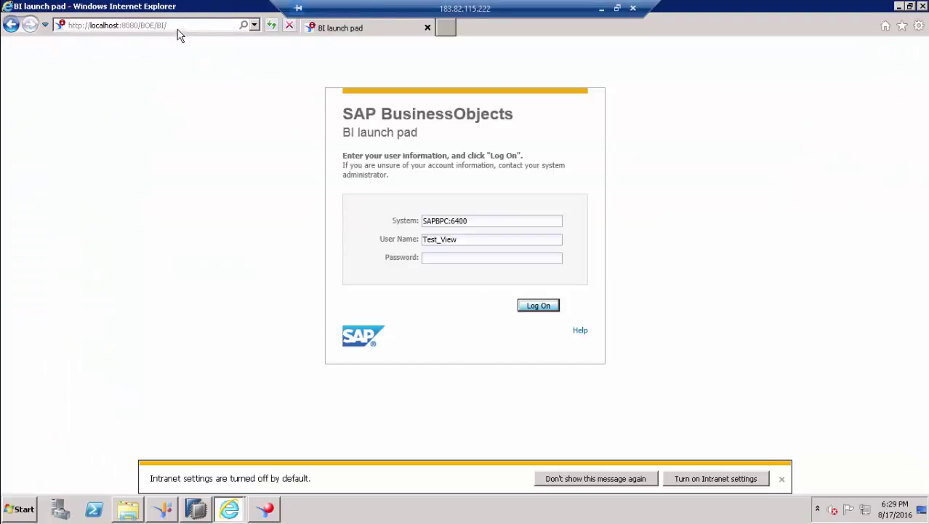
click(176, 26)
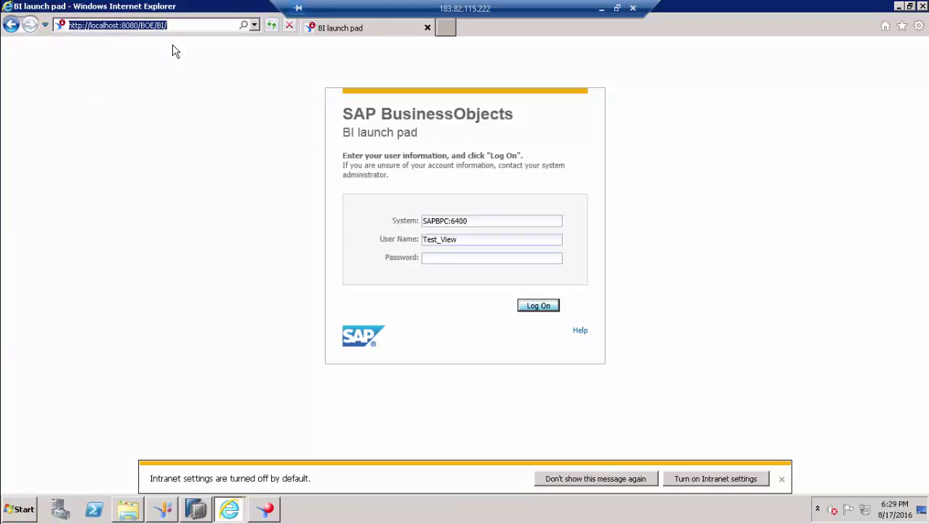
- Enter the SalesManager_US user name and its password and submit the logon form
click(467, 241)
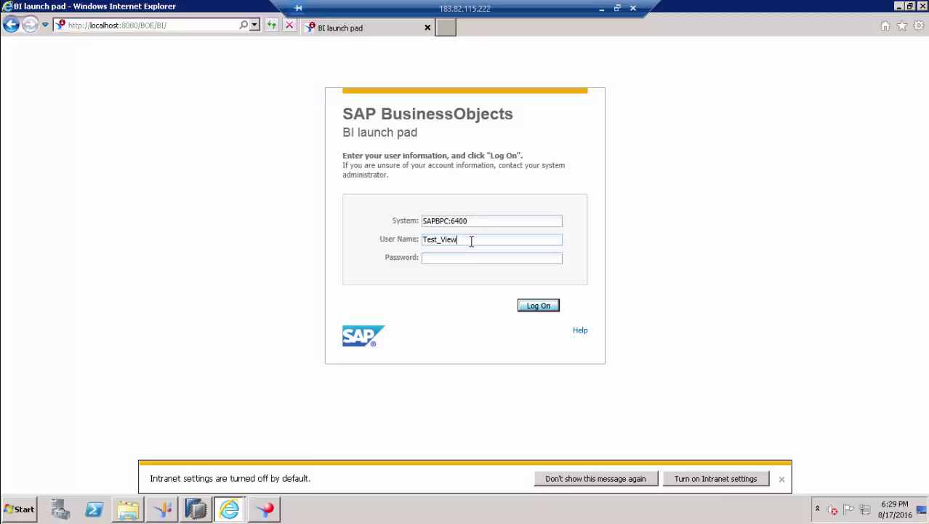
key(BackSpace)
key(BackSpace)
key(BackSpace)
key(BackSpace)
key(BackSpace)
key(BackSpace)
key(BackSpace)
key(BackSpace)
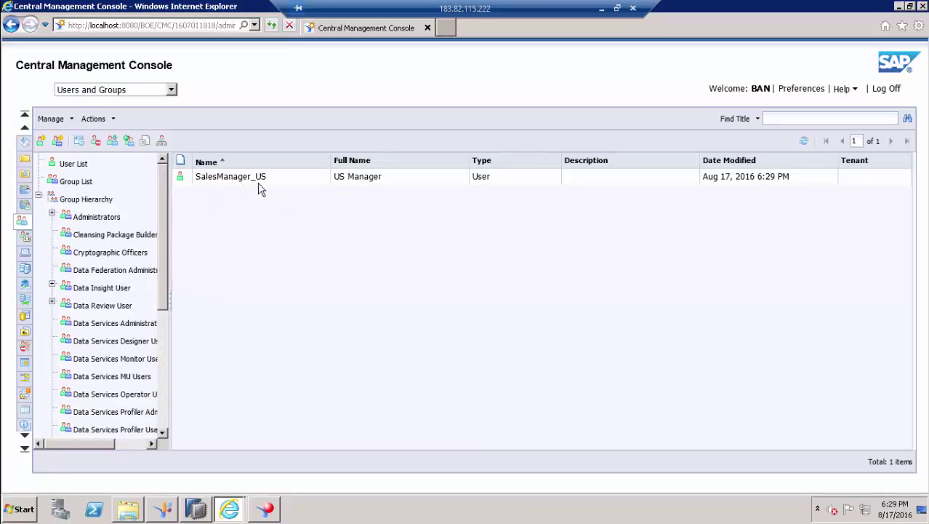
key(alt+Tab)
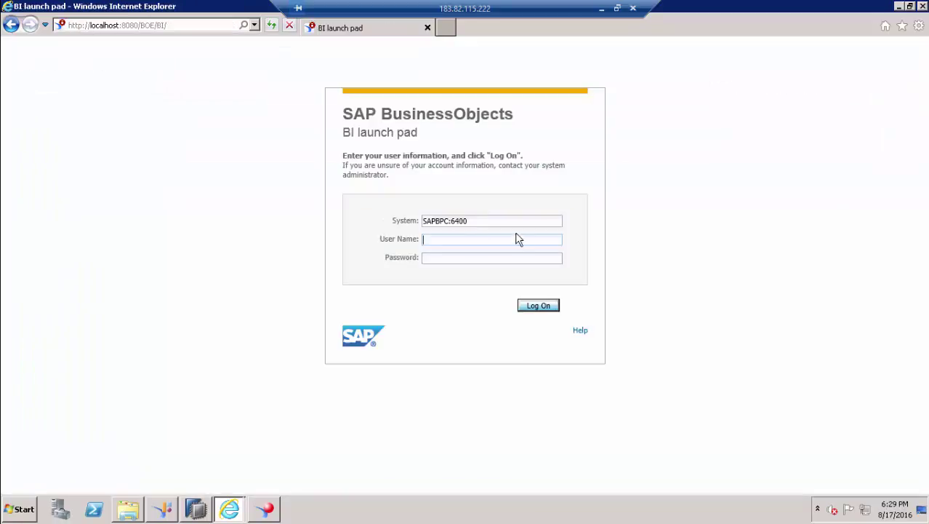
text(SalesManager_US********)
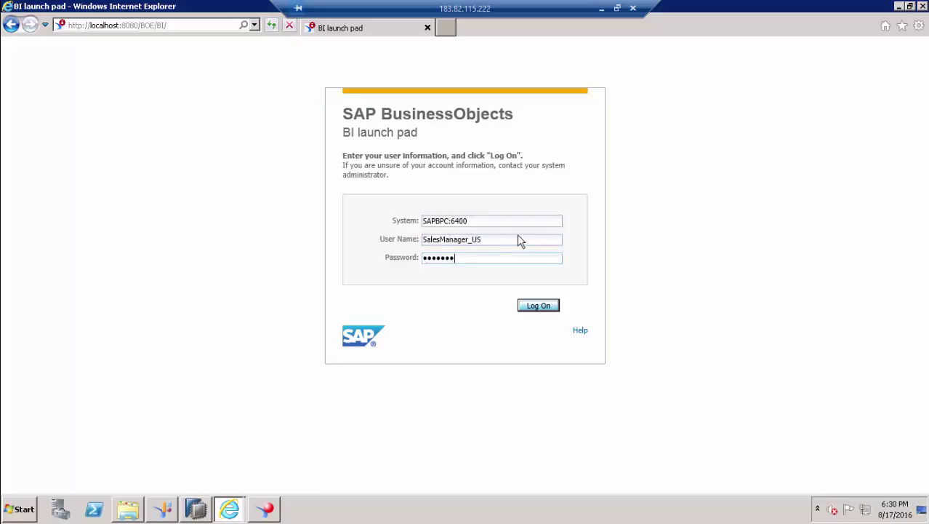
key(Tab)
key(Return)
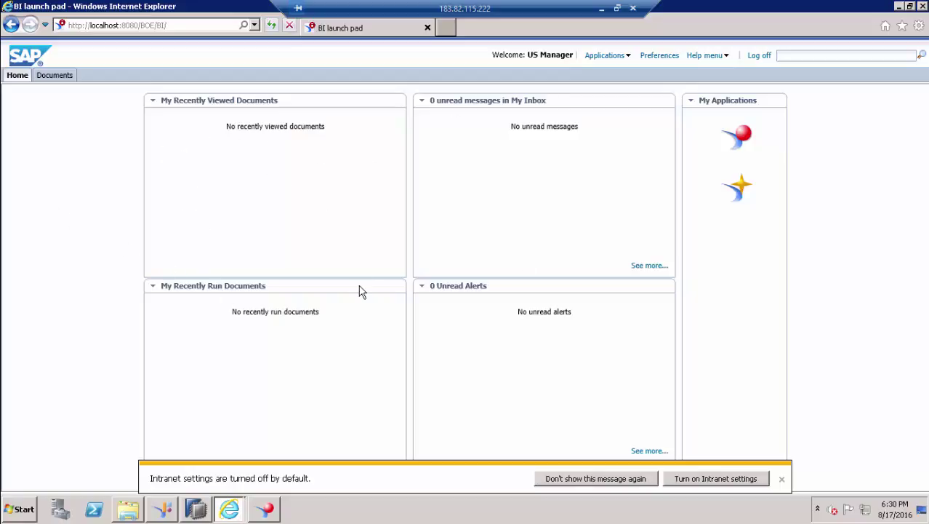
- Dismiss the intranet notices, open Documents as SalesManager_US, and return to the CMC
click(782, 478)
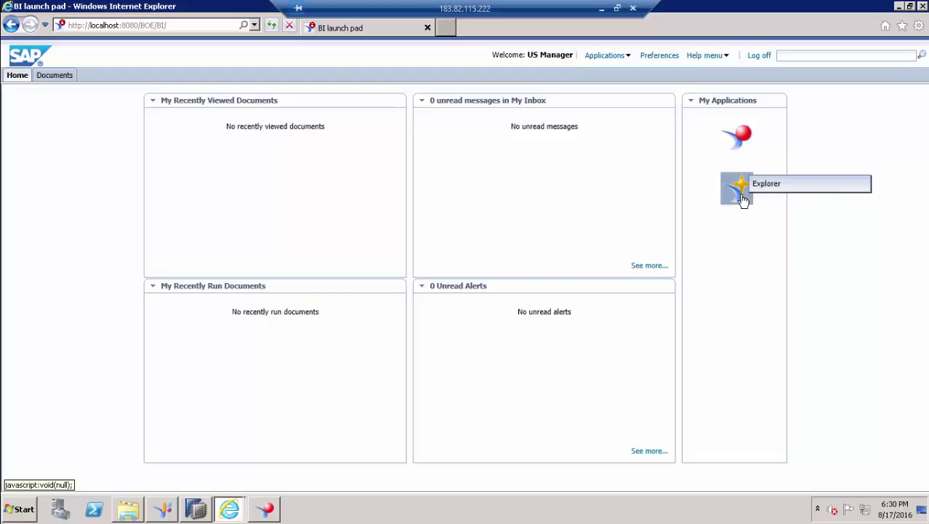
click(54, 76)
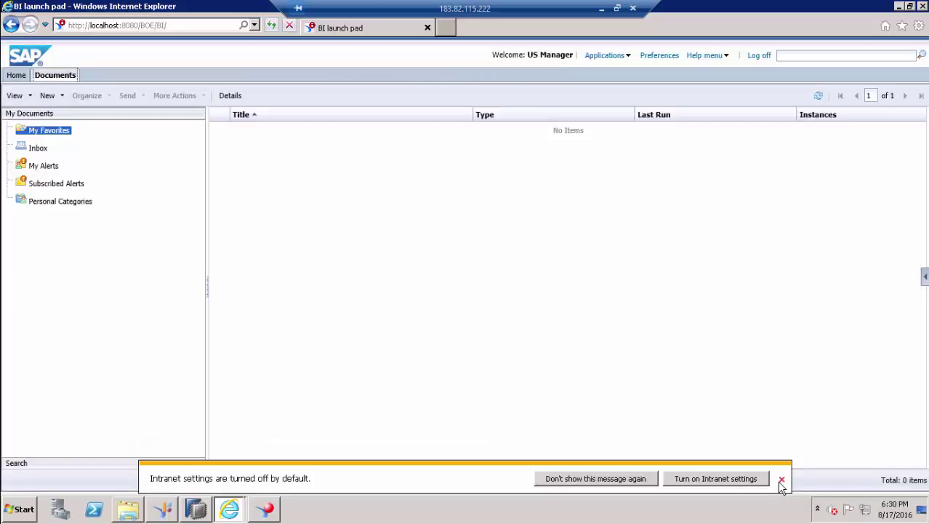
click(781, 478)
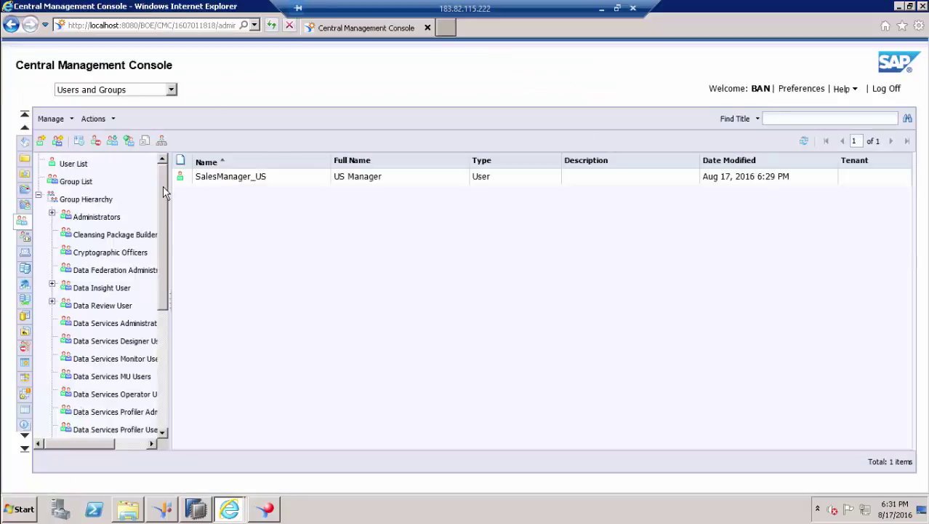
mouse_move(165, 193)
mouse_down()
mouse_move(164, 271)
mouse_move(168, 193)
mouse_up()
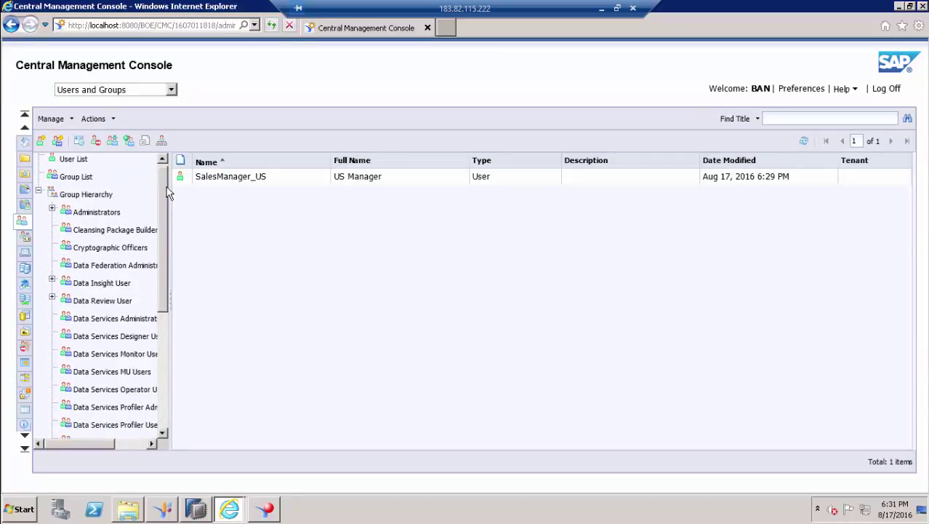
- Switch to the Folders area and open User Security for the Root Folder (All Folders)
click(171, 90)
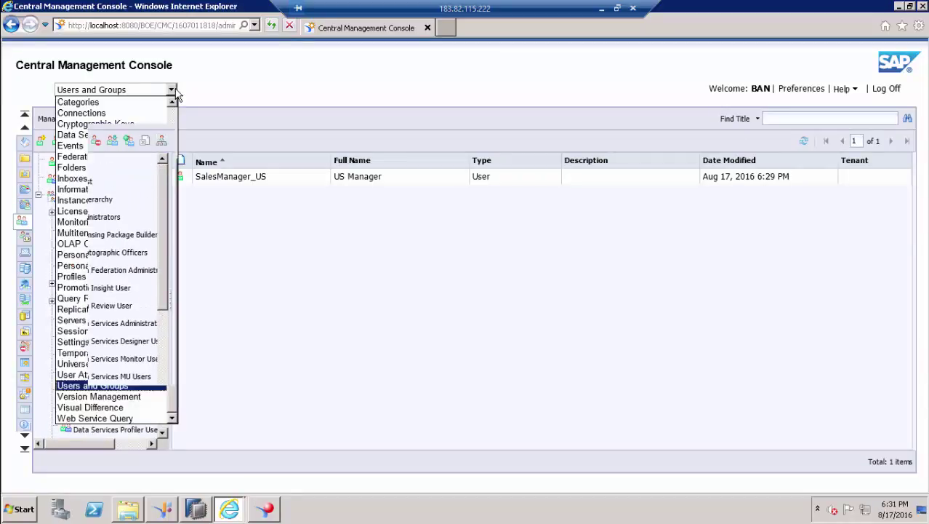
click(77, 168)
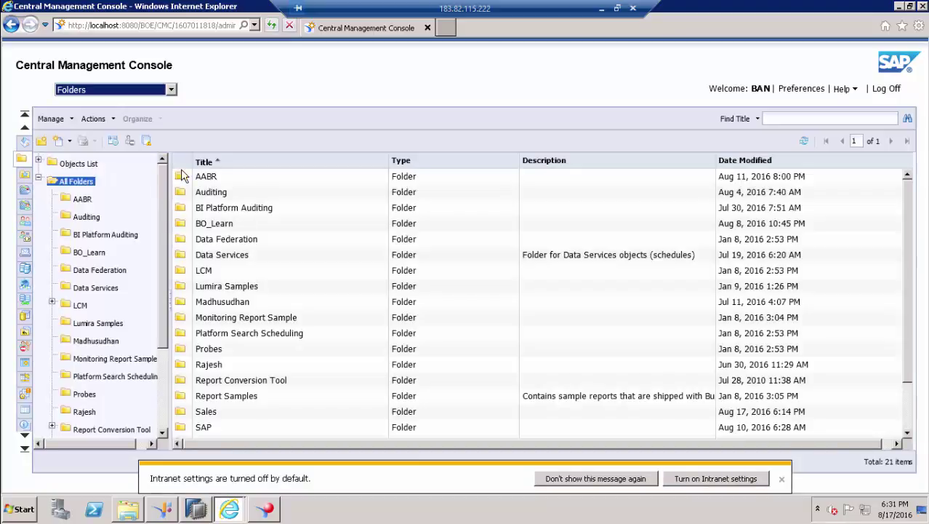
drag(164, 277, 173, 209)
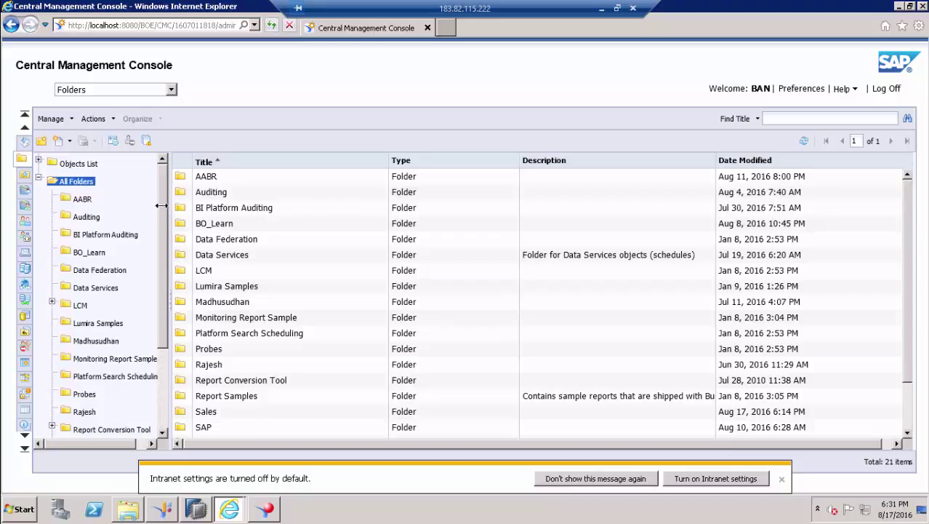
right_click(73, 182)
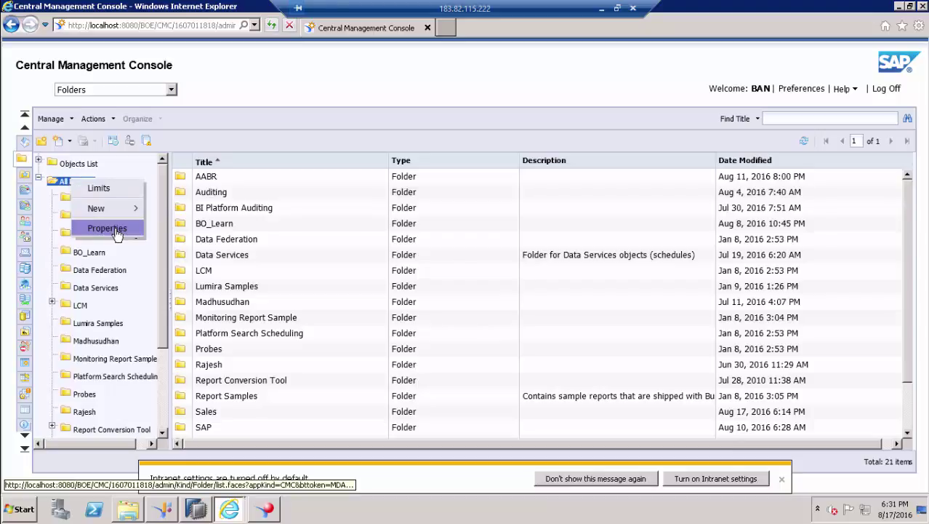
click(117, 231)
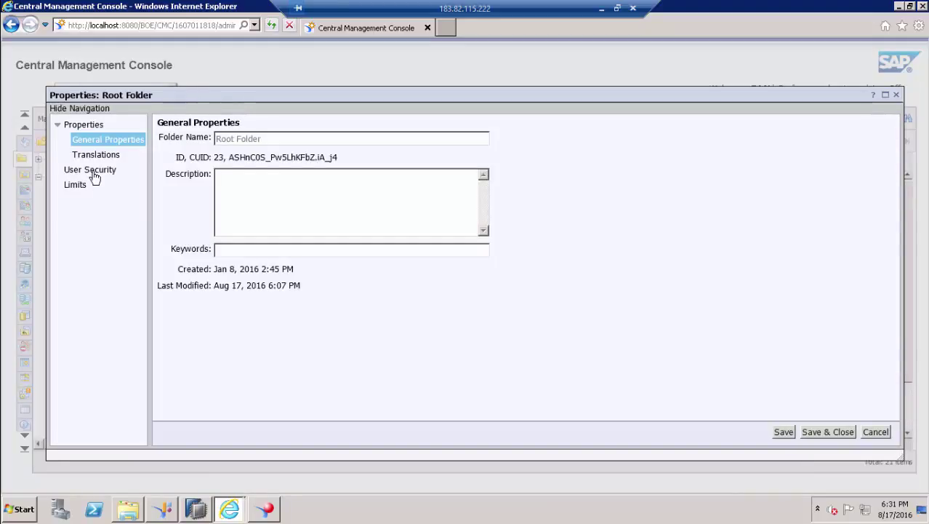
click(93, 175)
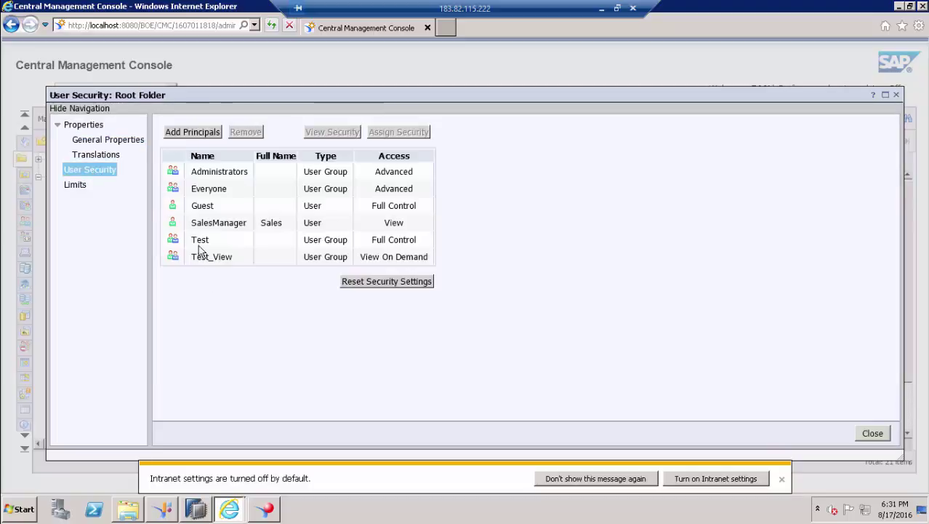
- Add the Sales_VD group as a principal and proceed to Add and Assign Security
click(190, 133)
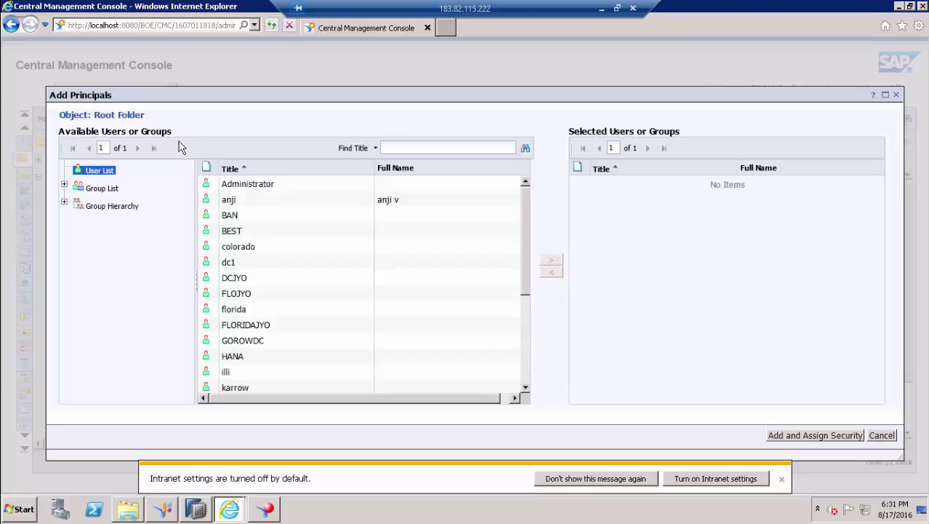
click(107, 192)
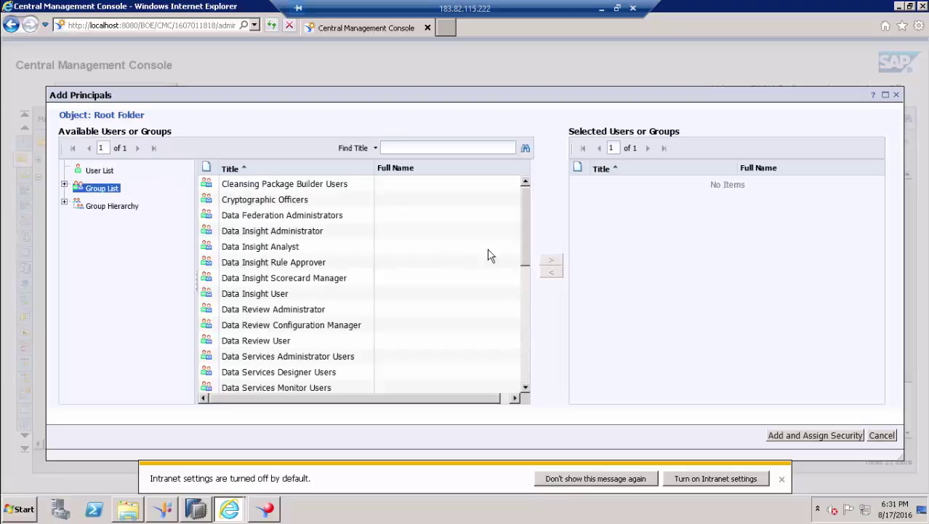
scroll(525, 307, down, 5)
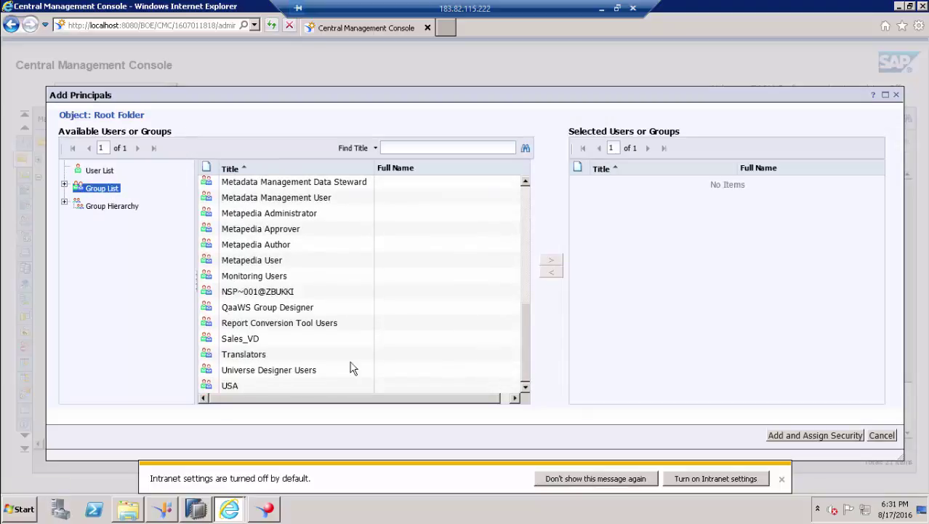
click(275, 341)
click(551, 260)
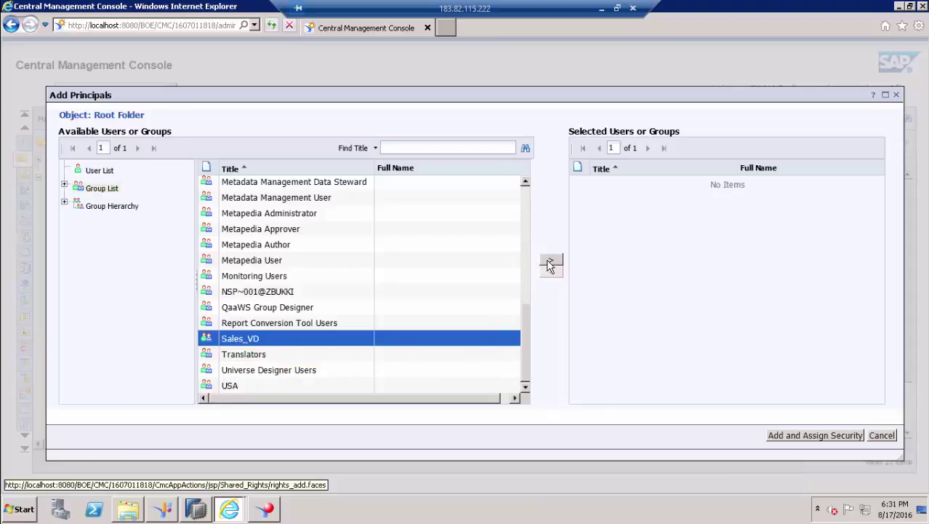
click(829, 434)
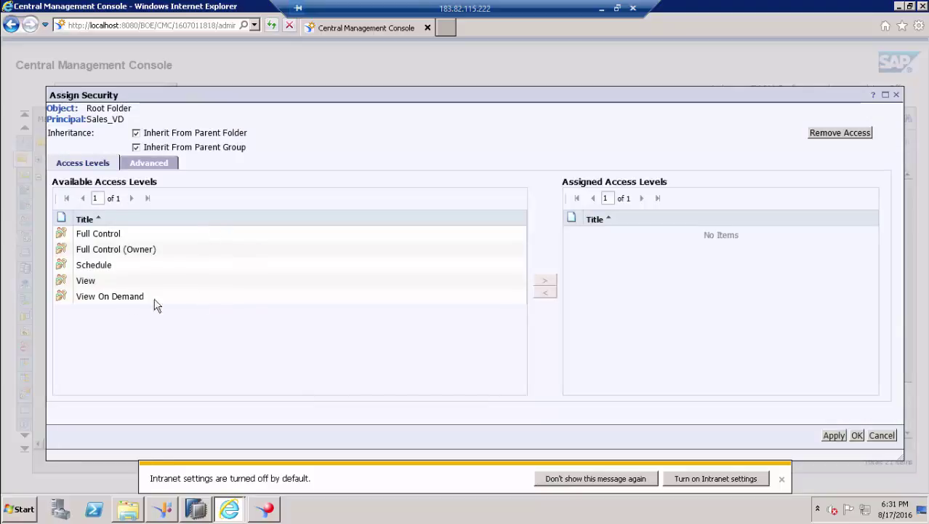
- Assign the View On Demand access level to Sales_VD, confirm, and close User Security
click(114, 298)
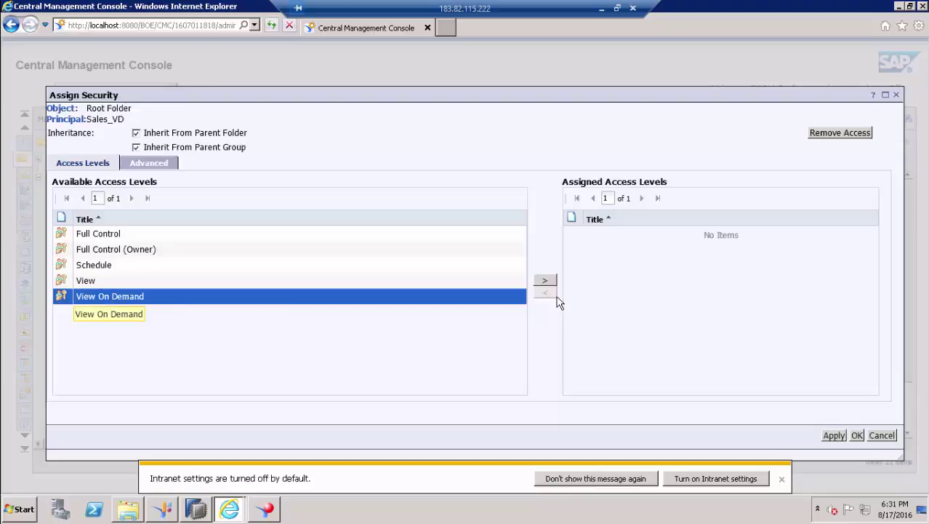
click(545, 283)
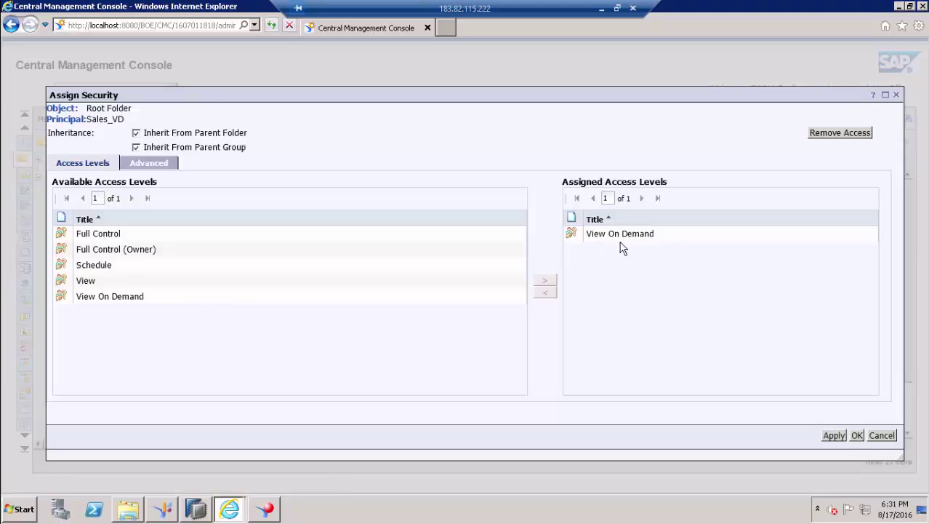
click(855, 437)
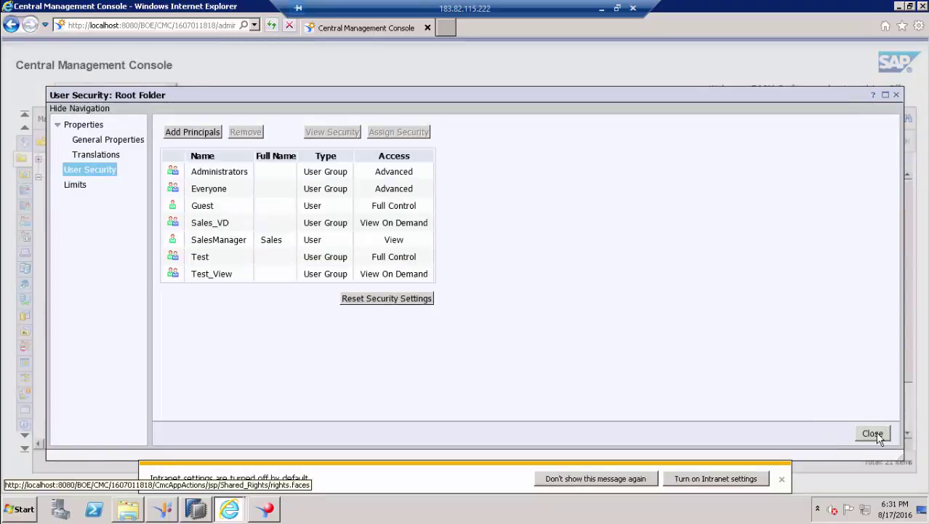
click(874, 434)
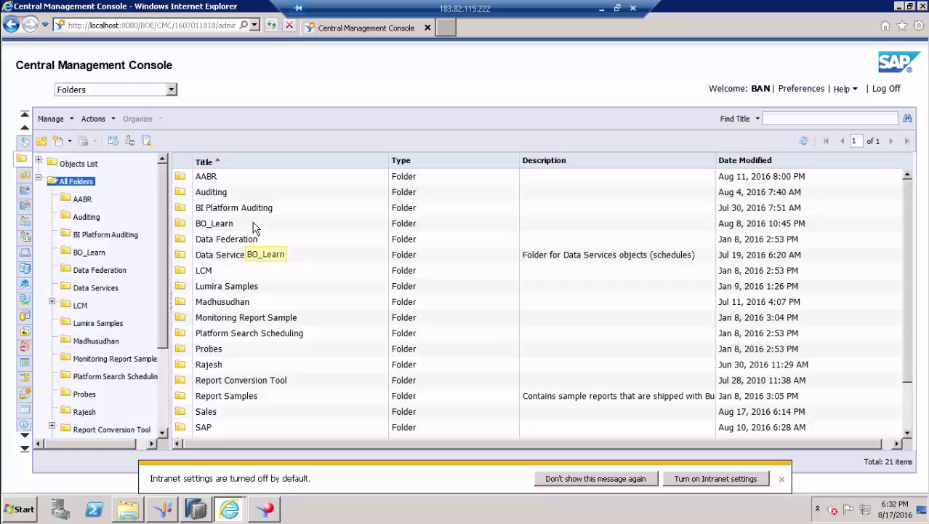
- Reload the BI launch pad, revisit Documents, and decline the intranet settings change
key(alt+Tab)
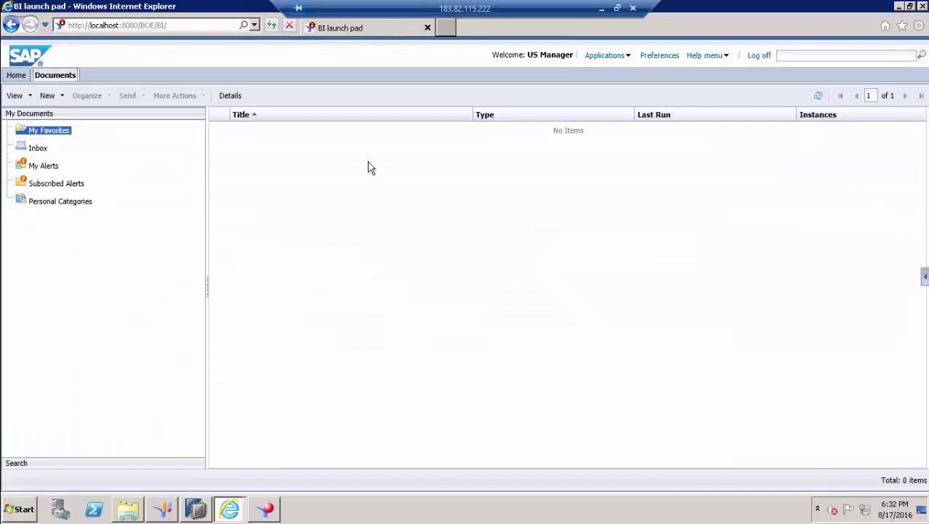
click(270, 25)
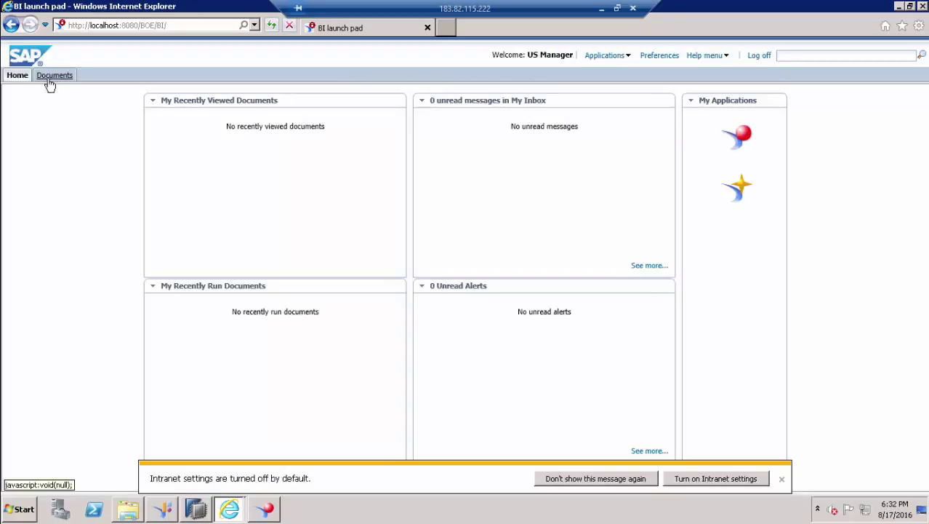
click(60, 75)
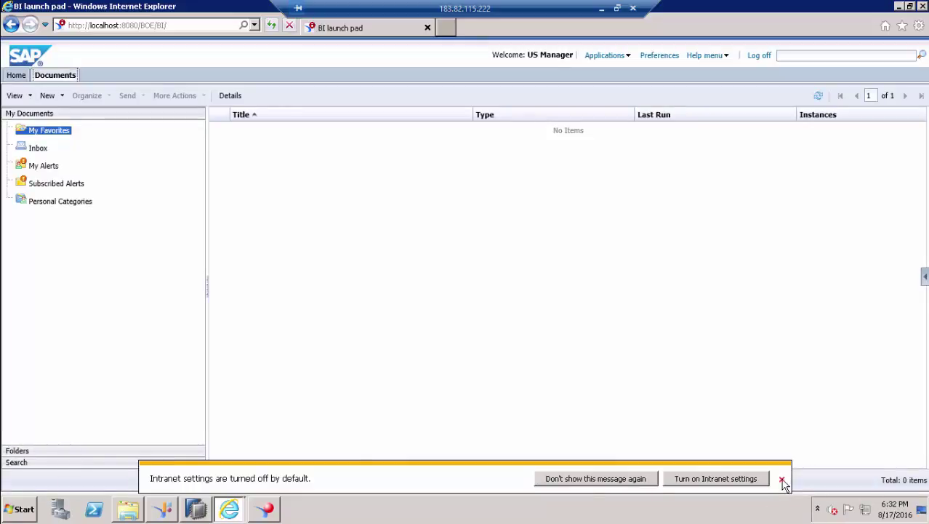
click(715, 478)
click(490, 285)
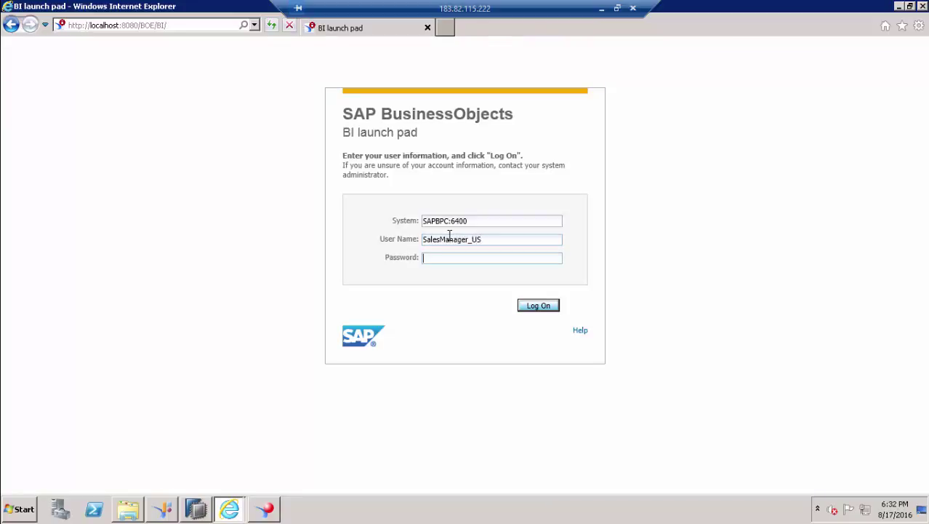
- Log on, expand the public Folders in Documents, select Sales, then return to the CMC
key(Return)
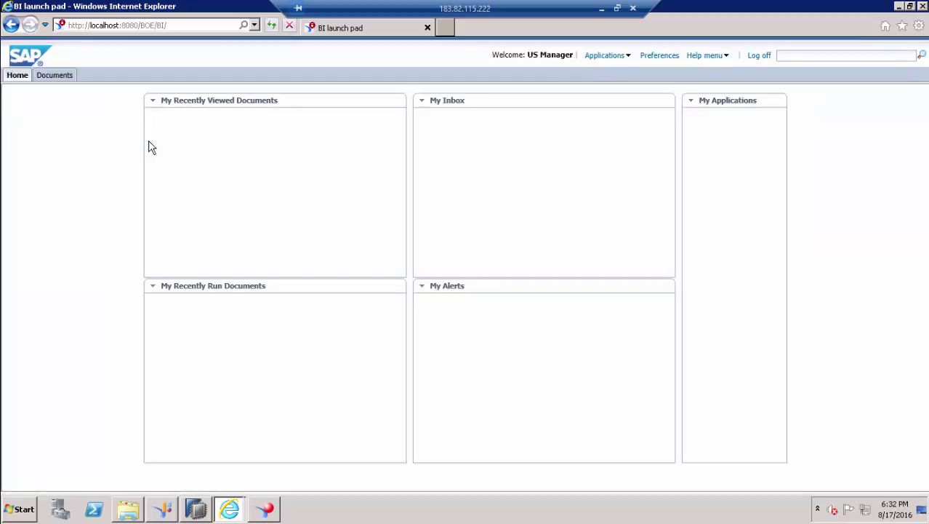
click(55, 77)
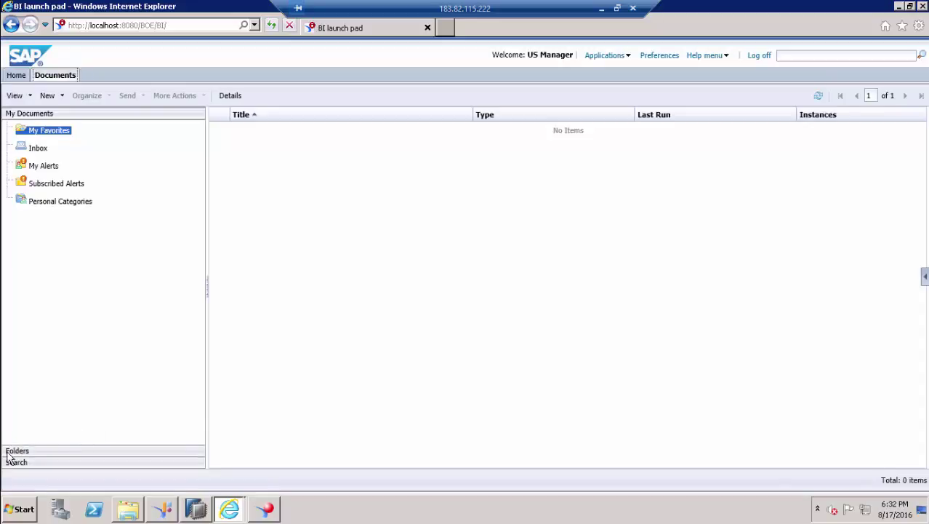
click(11, 449)
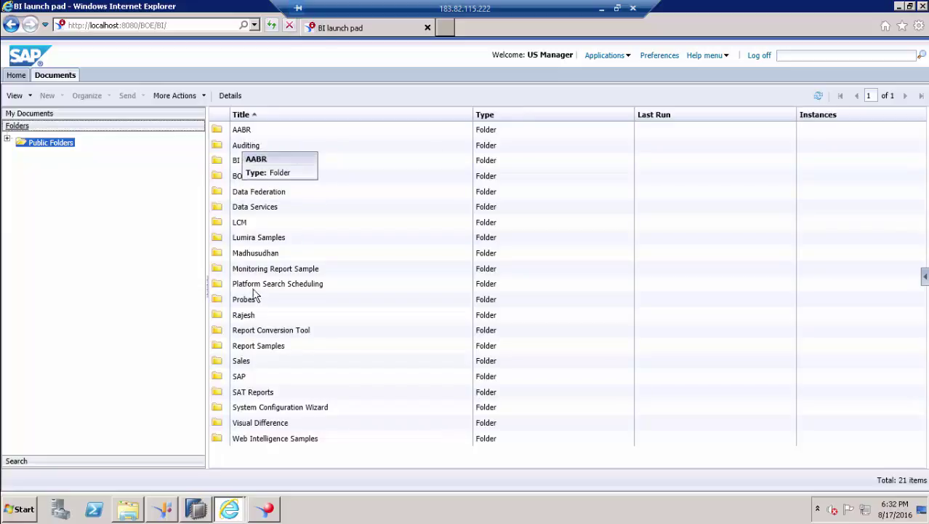
click(242, 362)
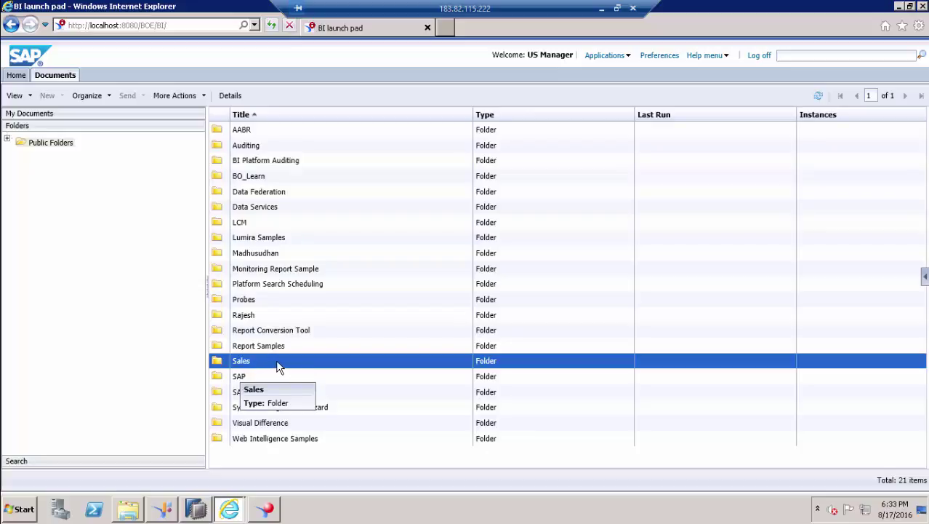
key(alt+Tab)
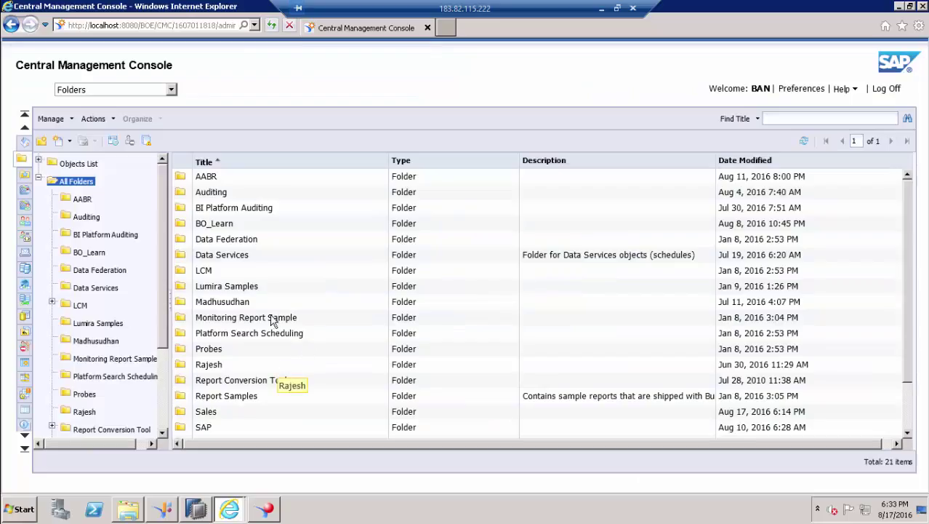
right_click(84, 201)
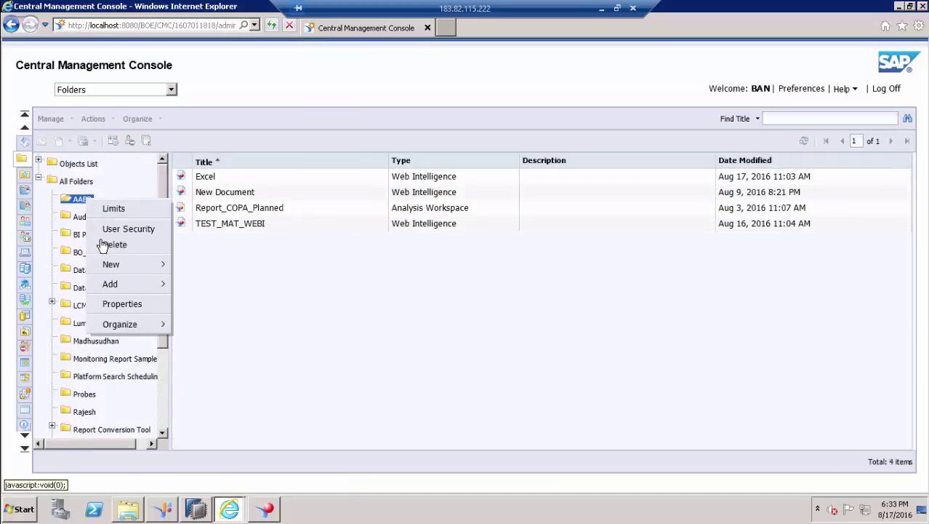
click(129, 230)
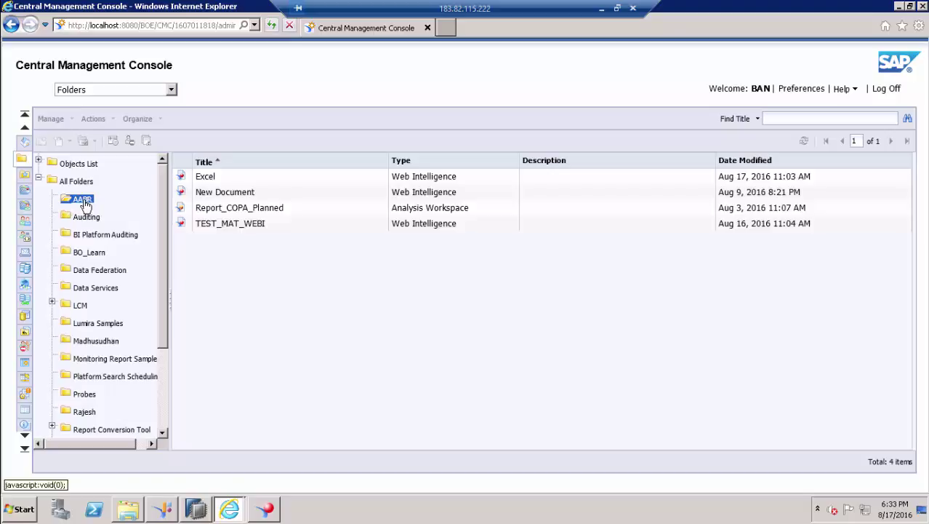
right_click(84, 204)
click(144, 233)
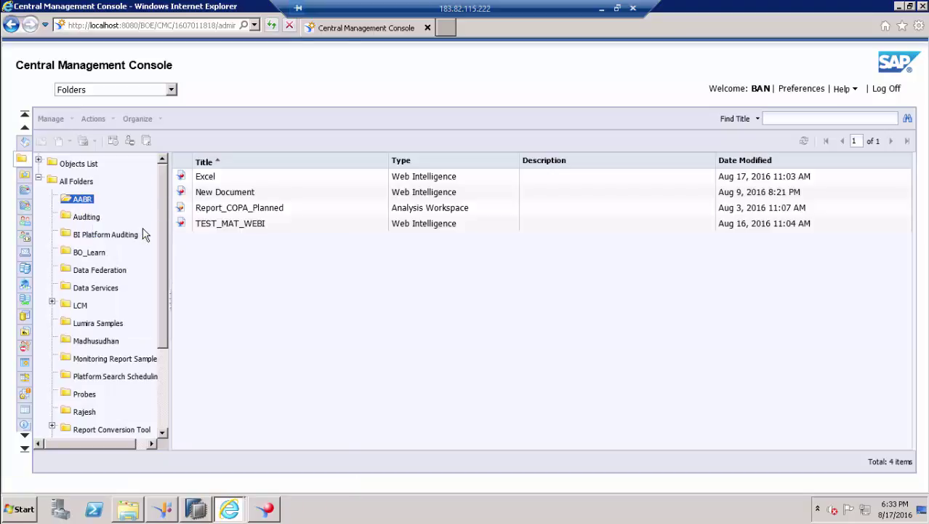
right_click(78, 203)
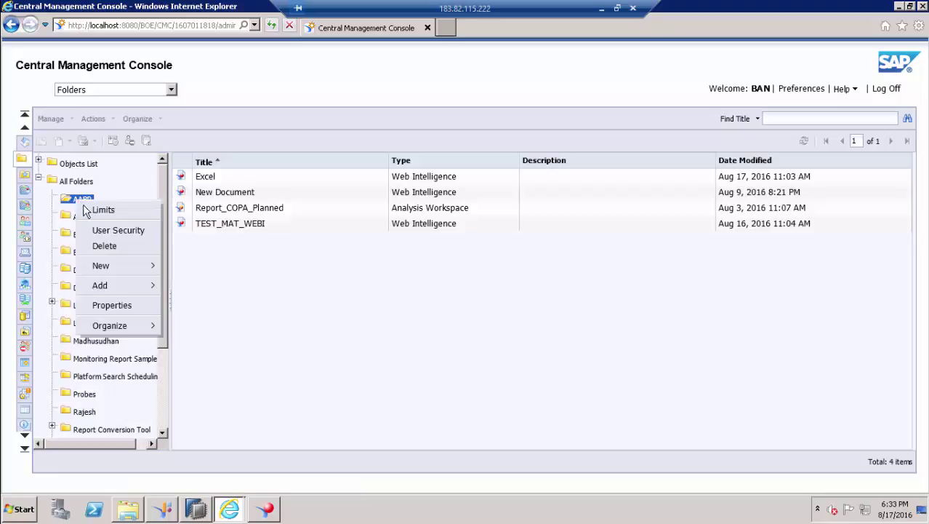
click(118, 231)
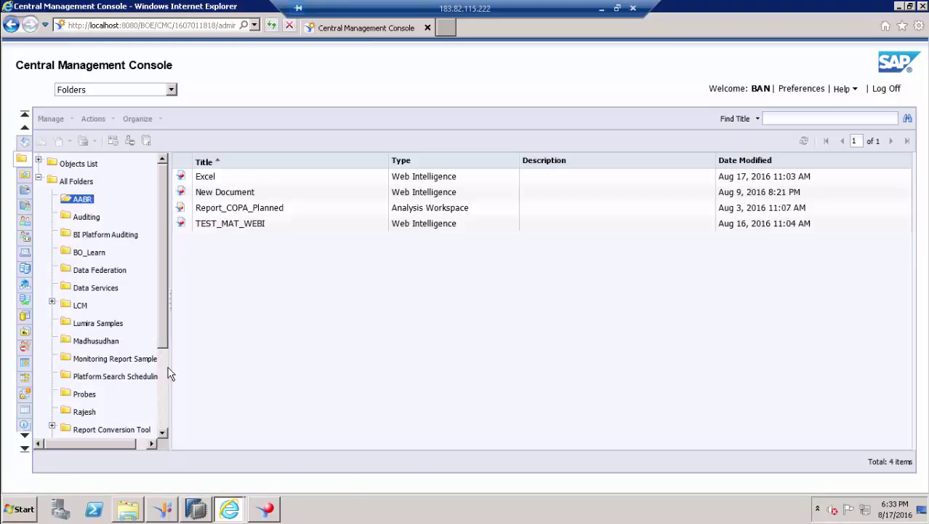
click(84, 218)
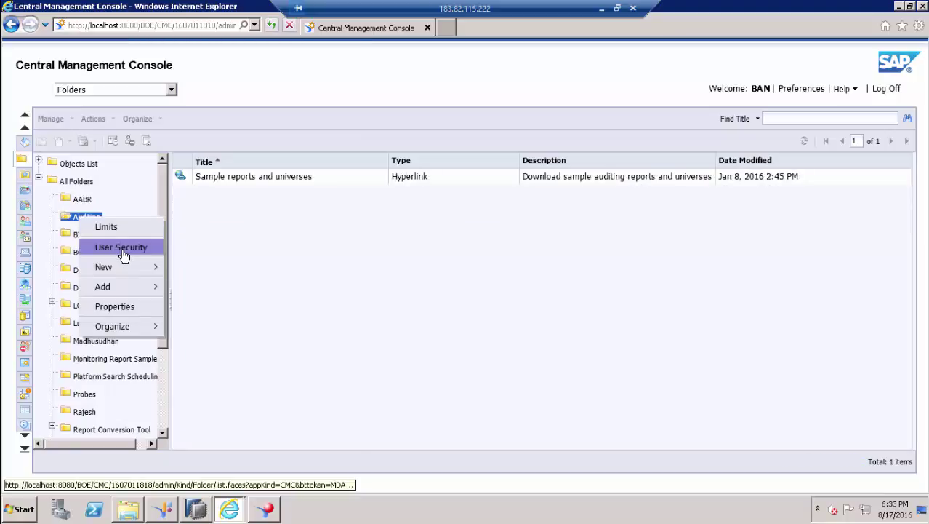
click(124, 254)
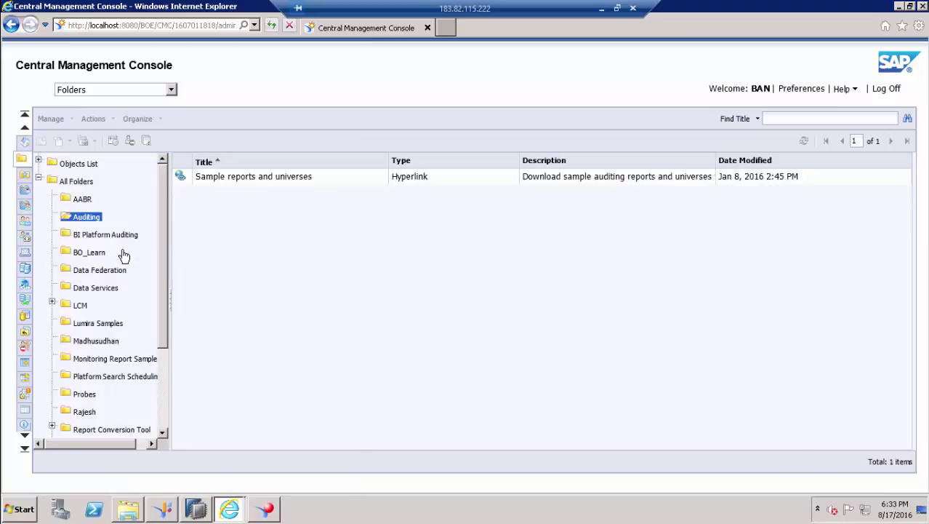
right_click(81, 201)
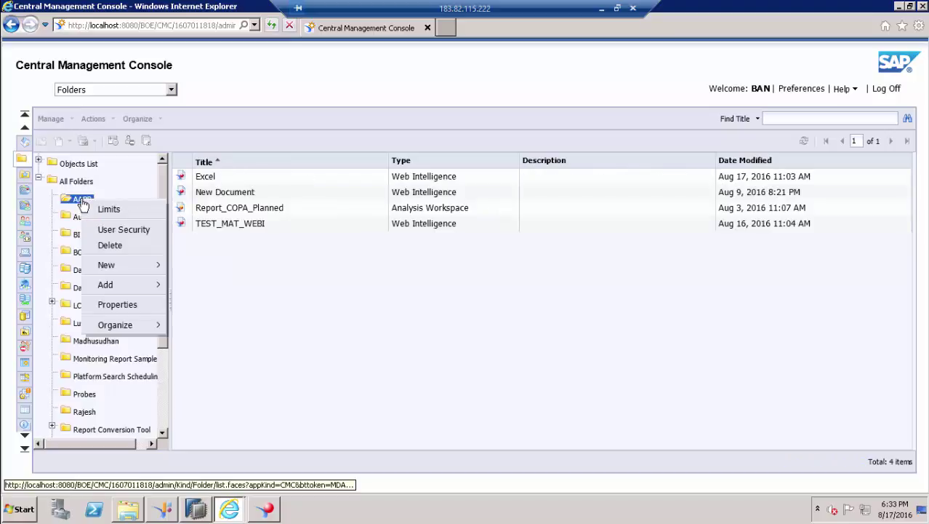
click(160, 243)
click(154, 91)
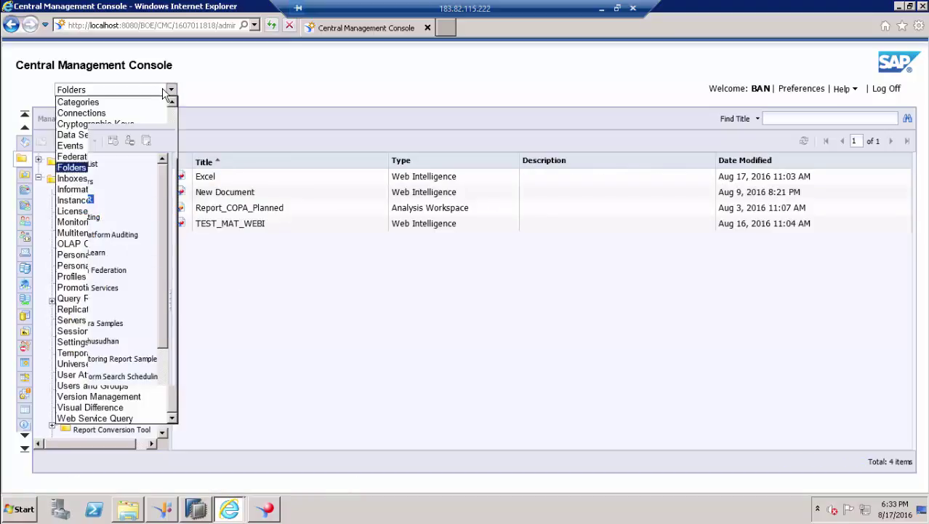
click(76, 166)
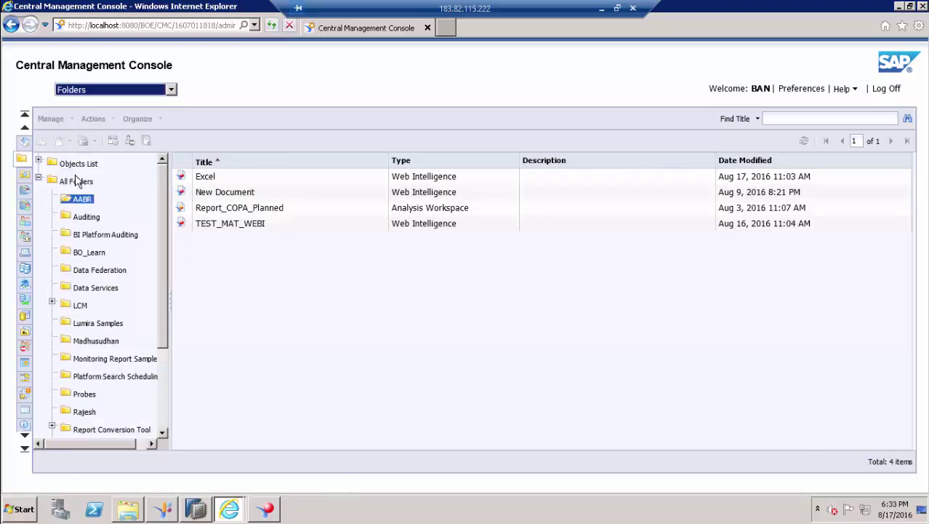
click(39, 180)
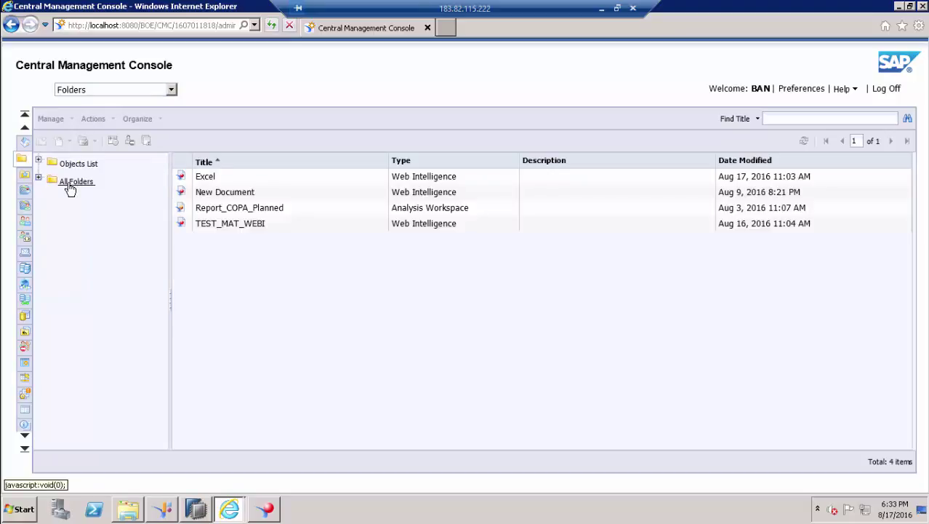
click(73, 184)
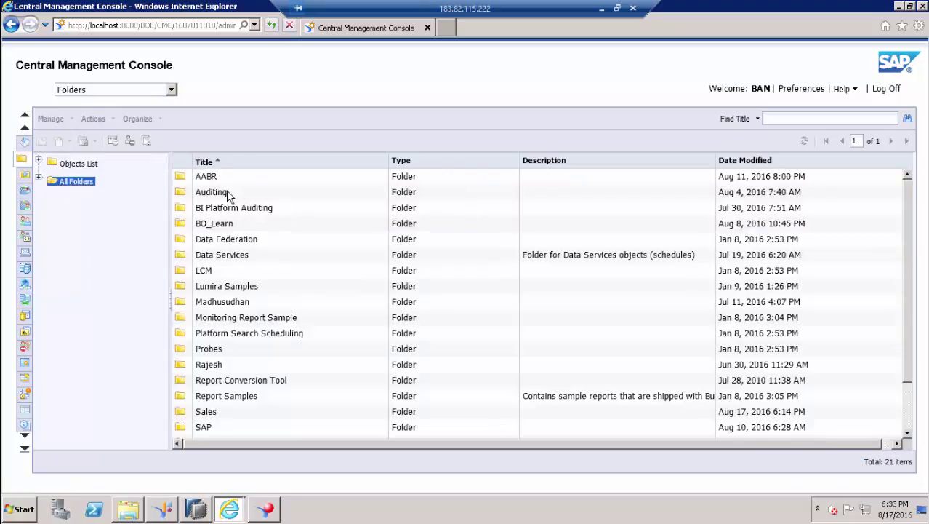
right_click(212, 181)
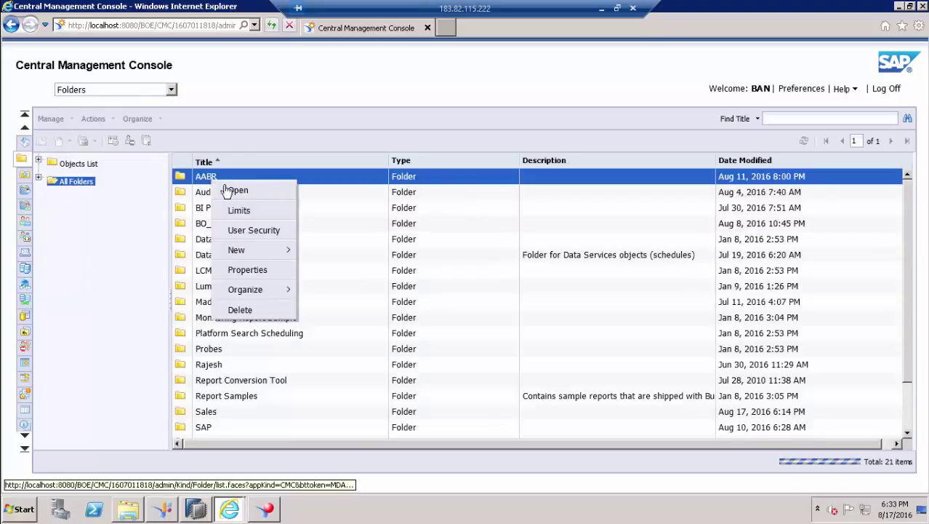
click(249, 231)
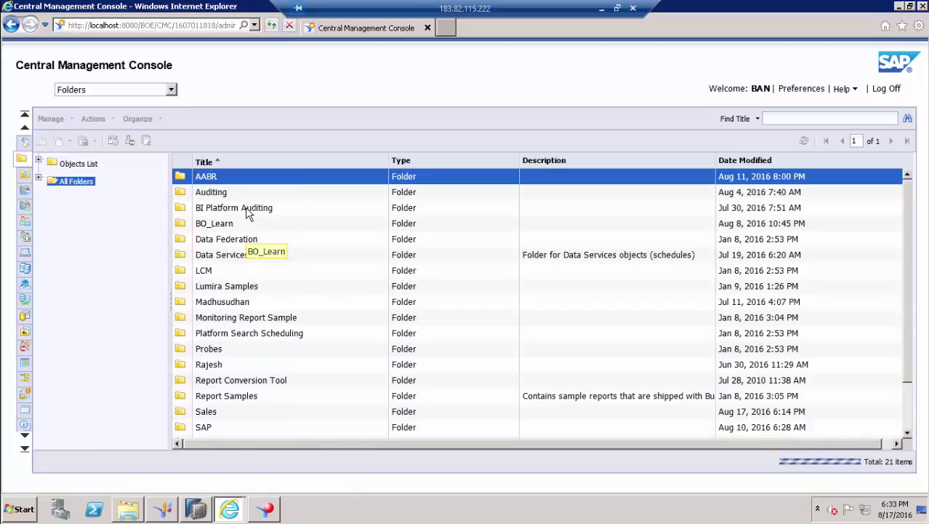
- Reopen AABR's user security, then log off and log back on to the CMC Home page
right_click(212, 181)
click(263, 231)
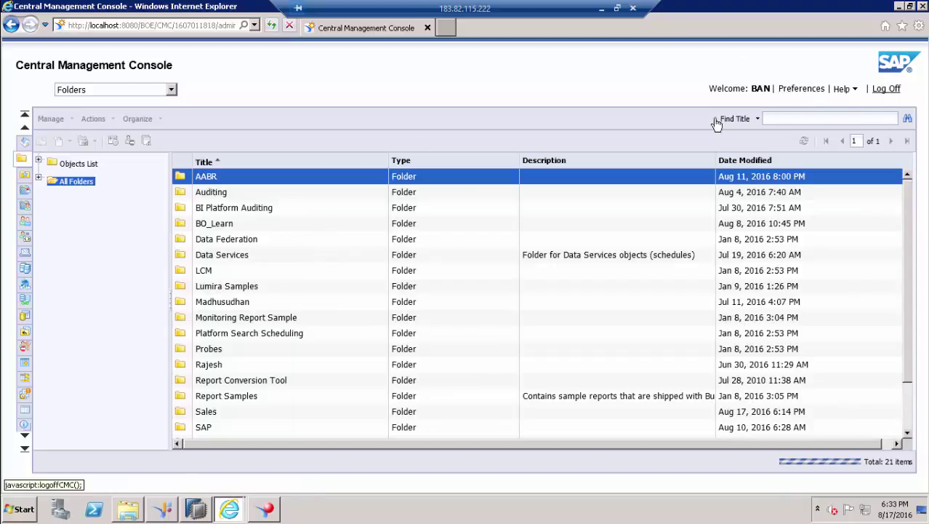
click(886, 89)
click(438, 235)
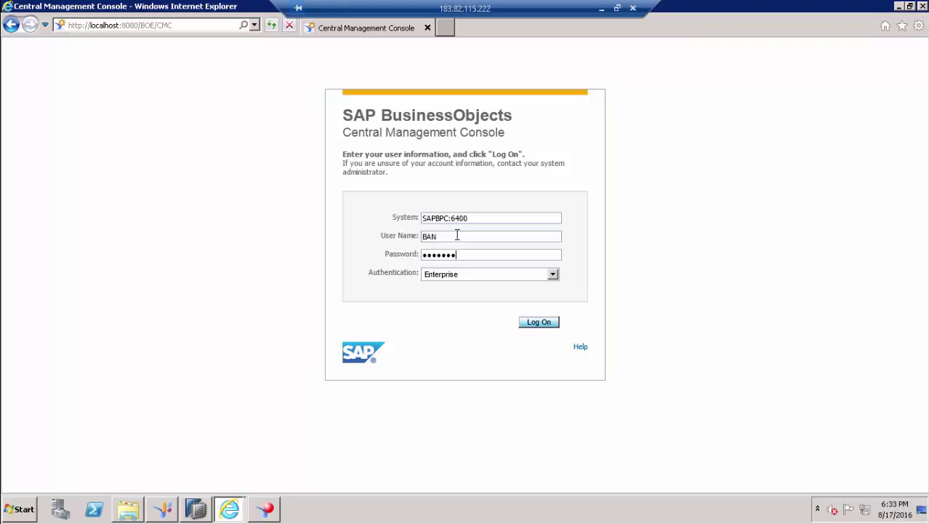
key(Return)
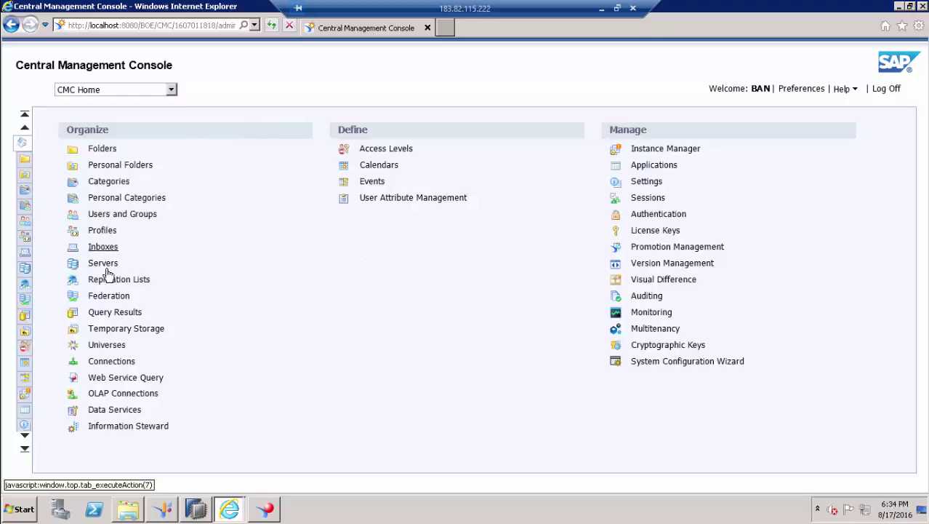
- Clear Sales_VD's inherited rights on the AABR folder so it shows No Access
click(100, 150)
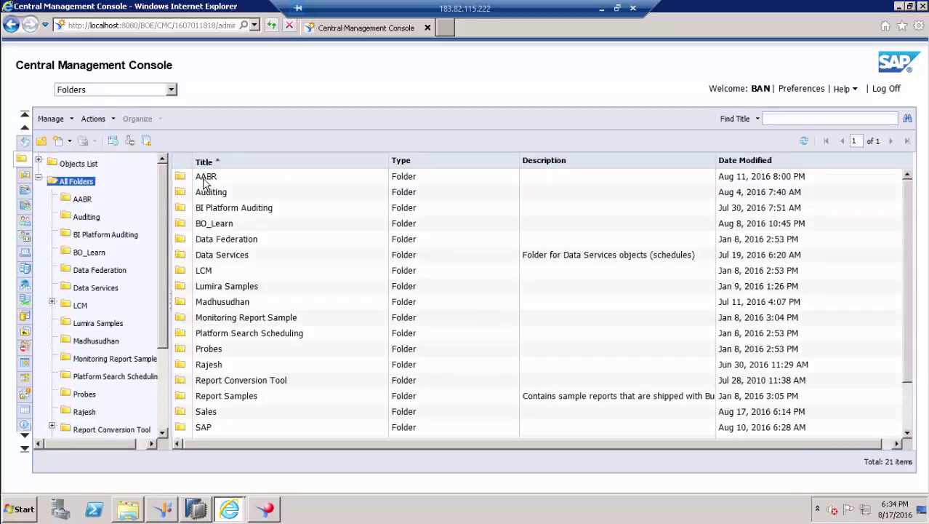
click(204, 178)
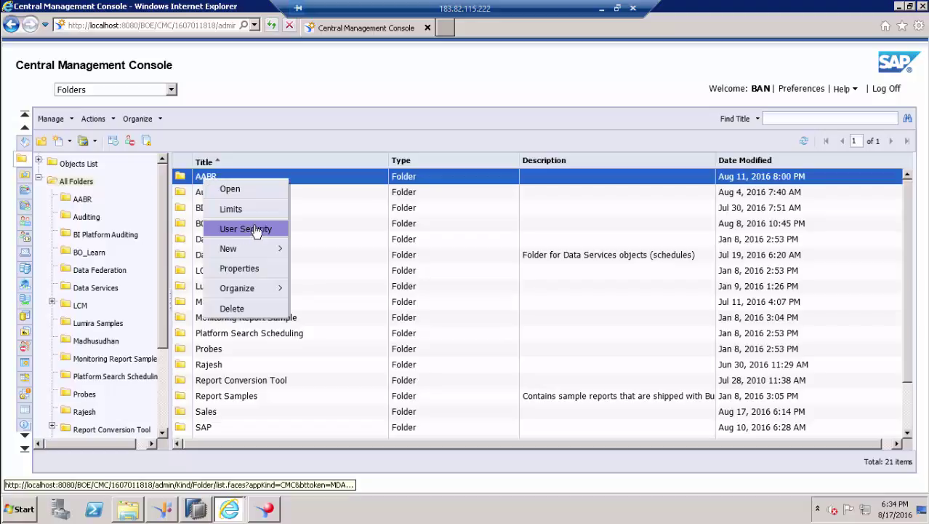
click(248, 229)
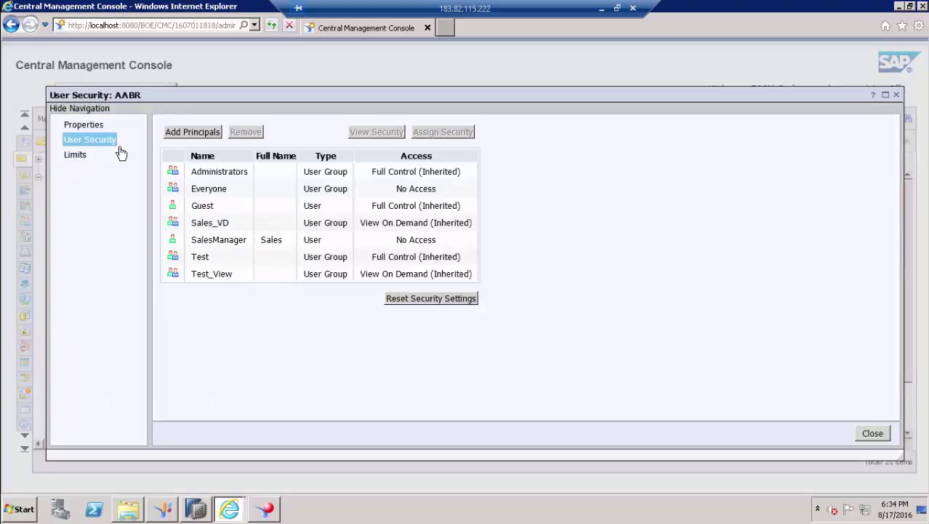
click(210, 224)
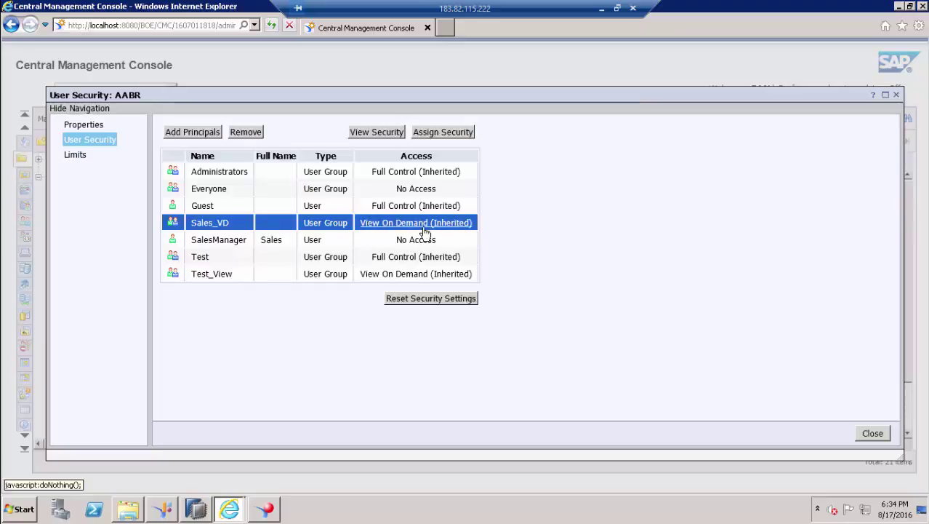
click(442, 132)
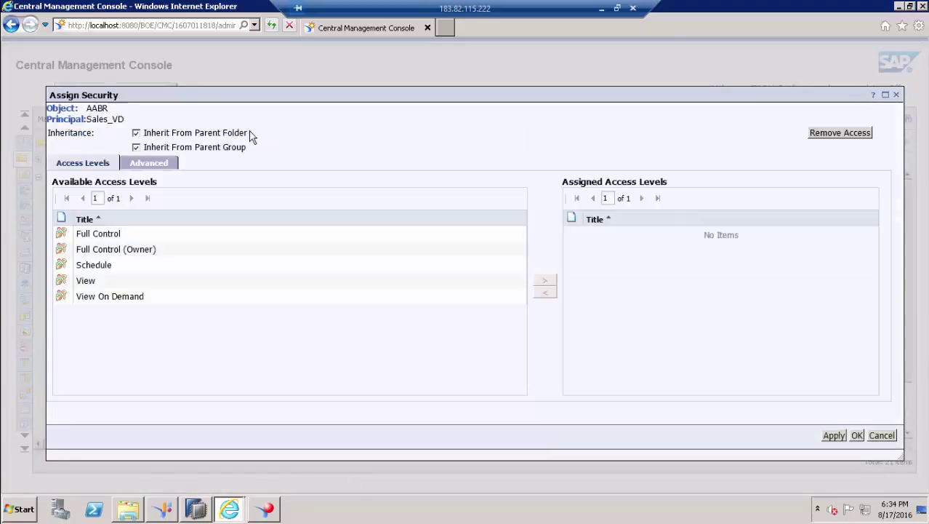
click(853, 436)
click(517, 295)
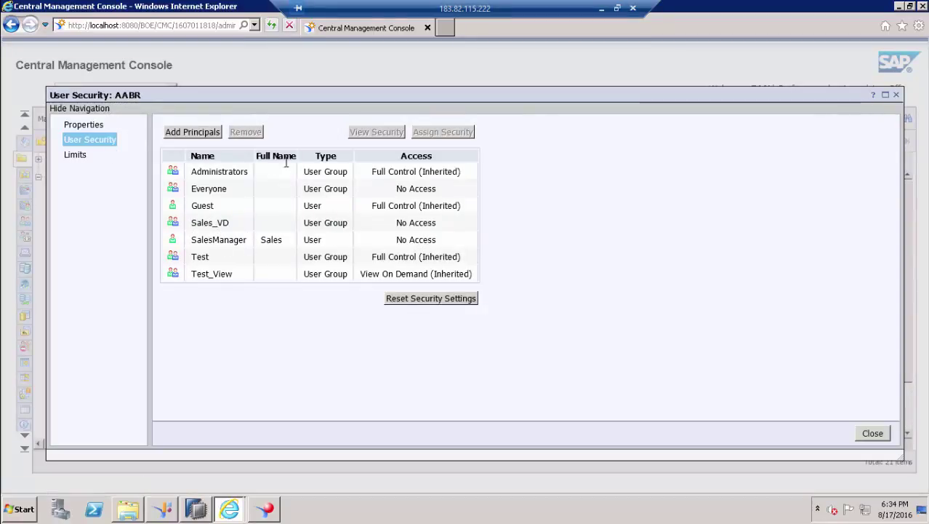
key(alt+Tab)
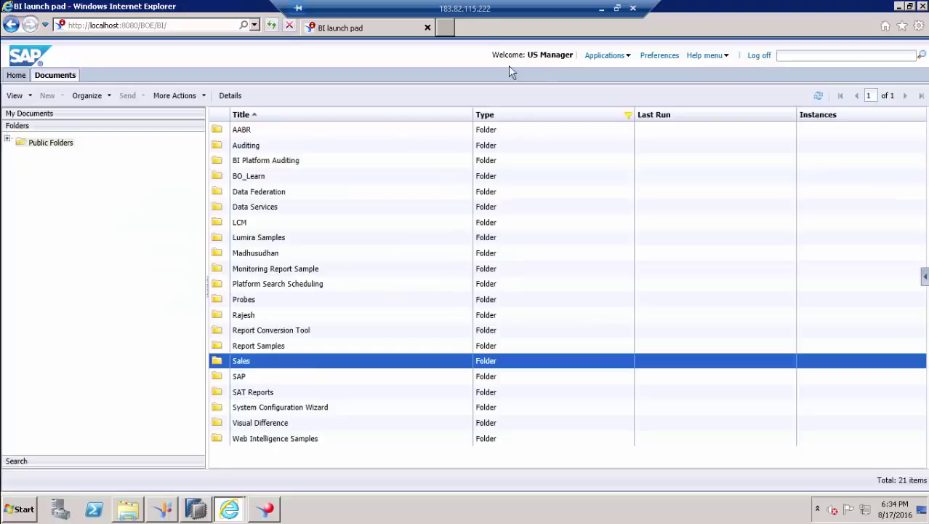
- Reload BI launch pad and open the Sales Web Intelligence report from Public Folders > Sales
click(274, 27)
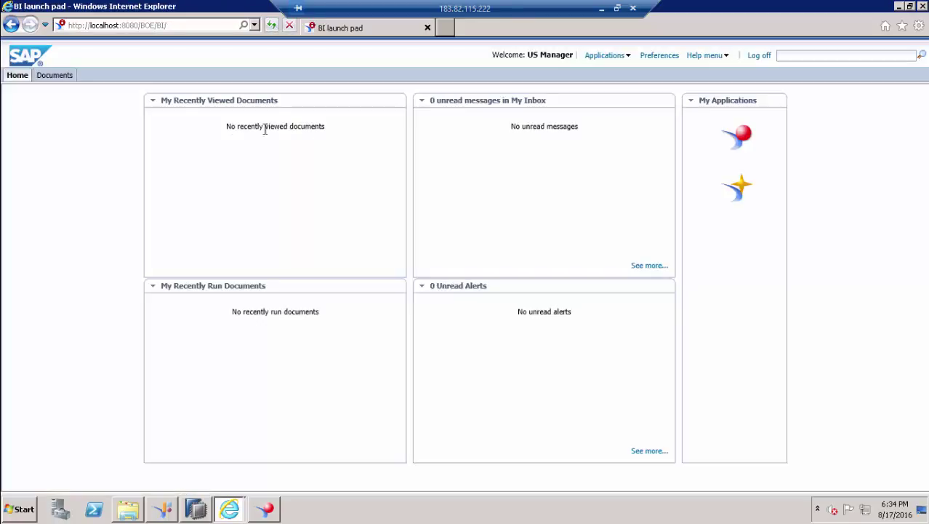
click(54, 75)
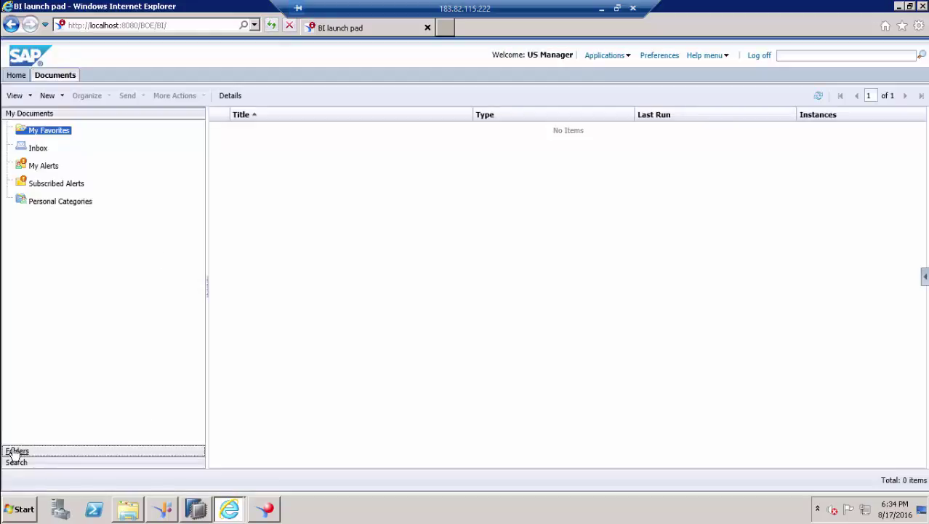
click(16, 449)
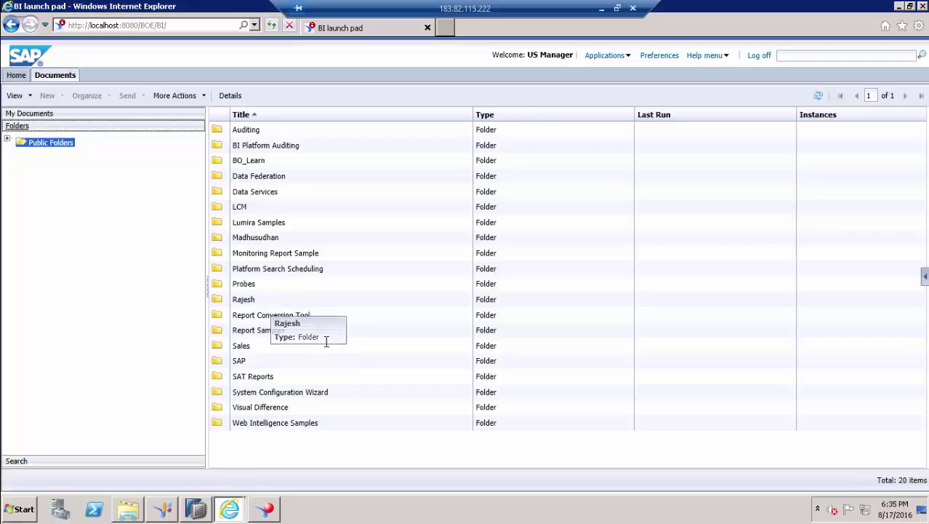
double_click(243, 347)
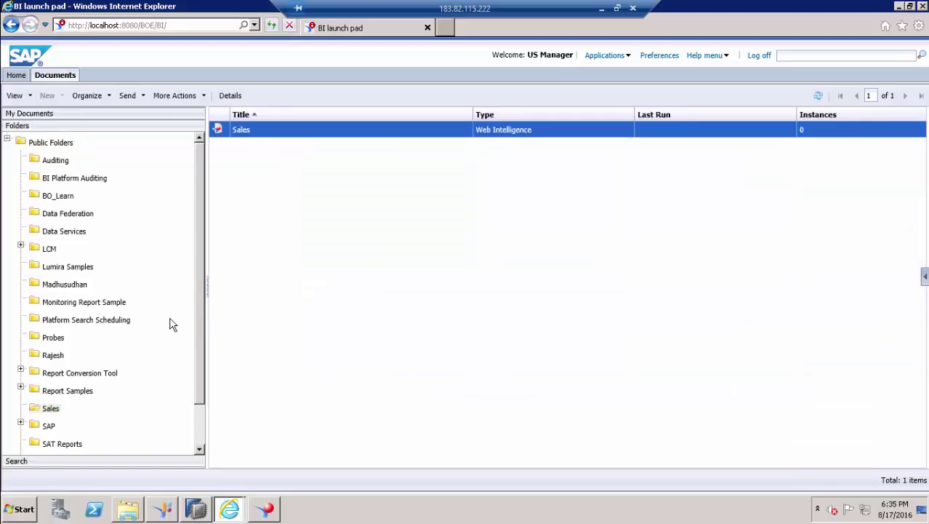
click(294, 232)
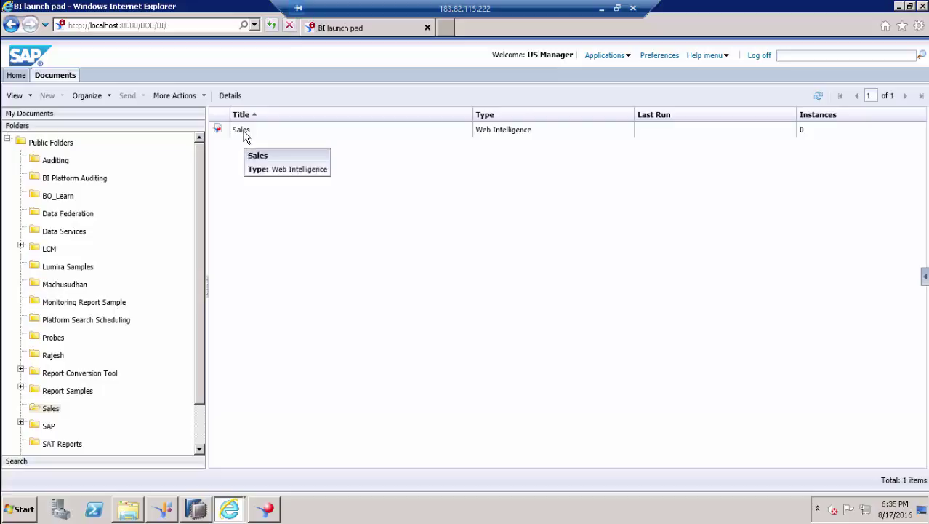
double_click(245, 138)
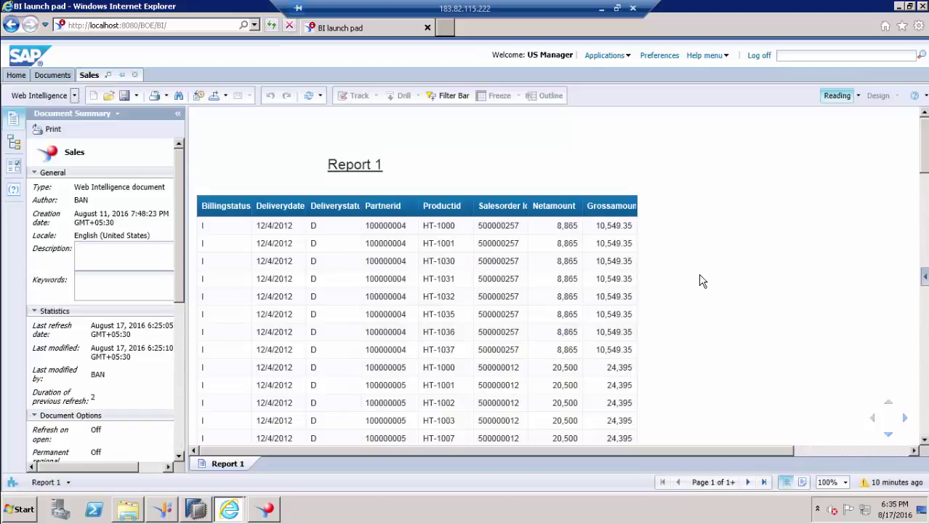
scroll(699, 275, down, 5)
scroll(701, 278, up, 5)
- Refresh the Sales report and dismiss the IDT 23140 universe-access error
click(309, 99)
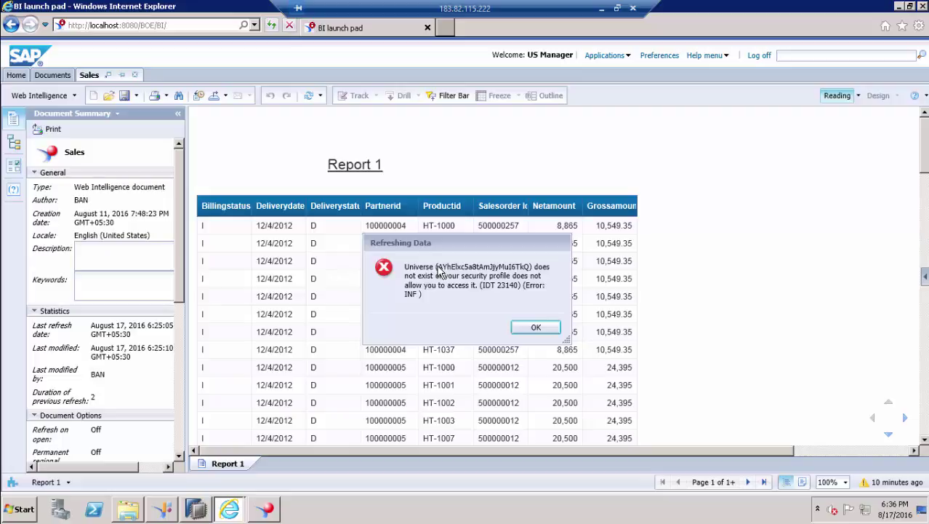
click(529, 327)
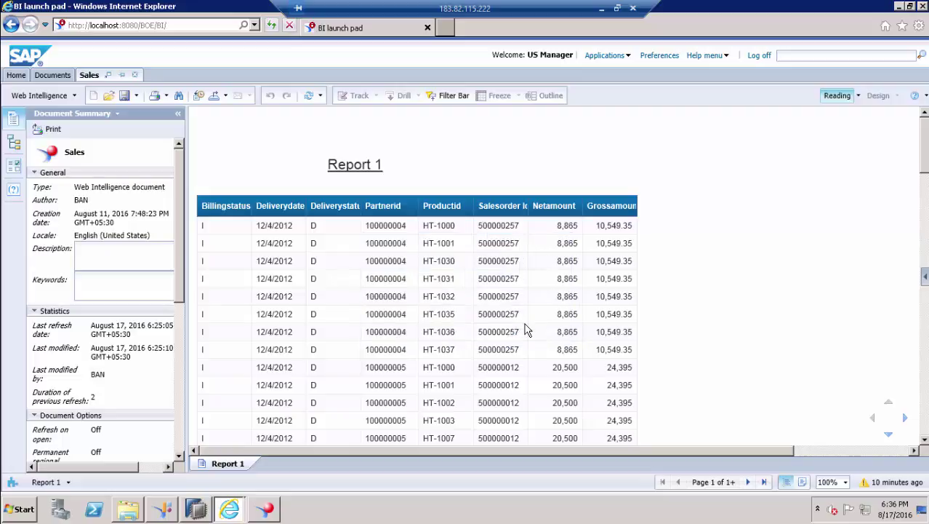
key(alt+Tab)
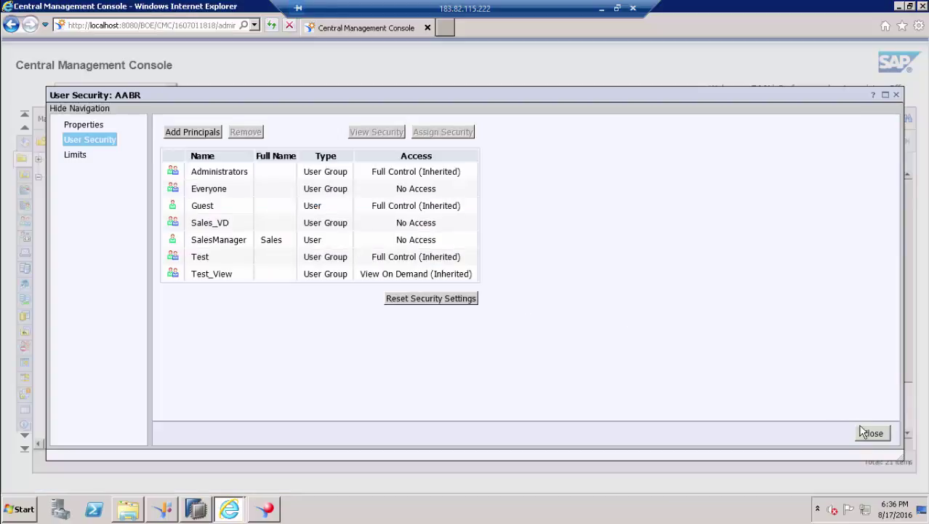
- Close AABR's security settings, browse the 65-item Universes list, then return to Folders
click(872, 432)
click(166, 92)
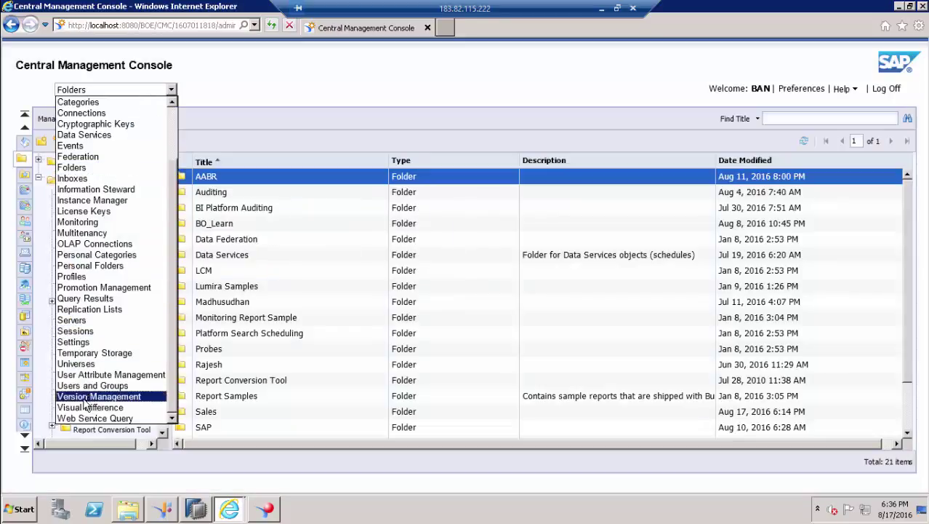
click(84, 364)
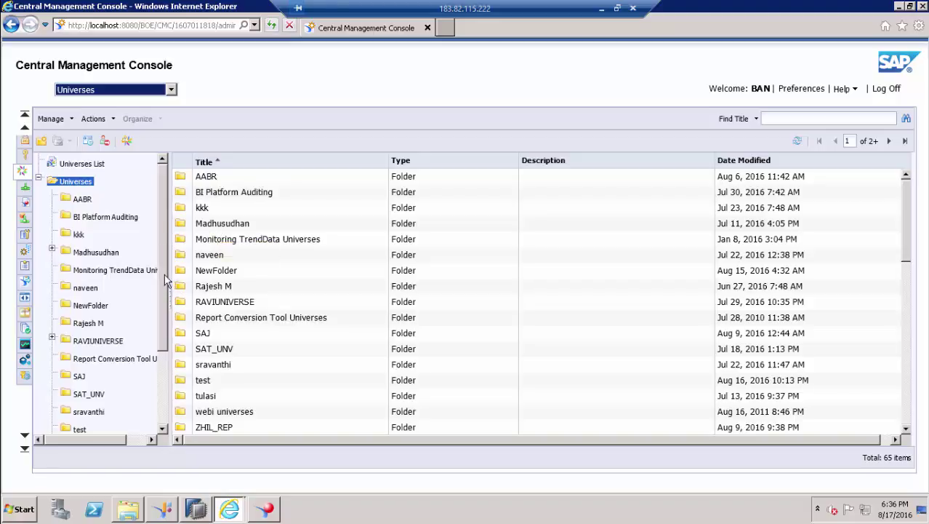
drag(166, 282, 162, 349)
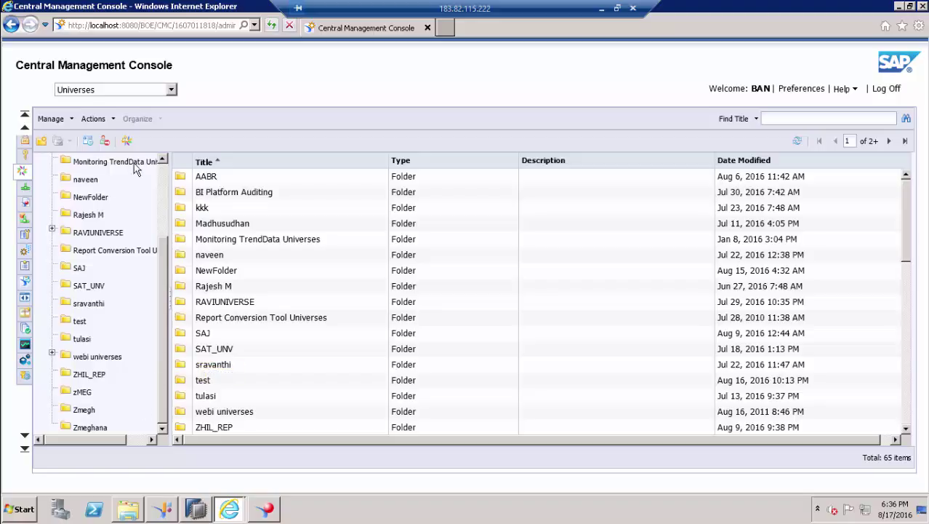
drag(907, 233, 899, 193)
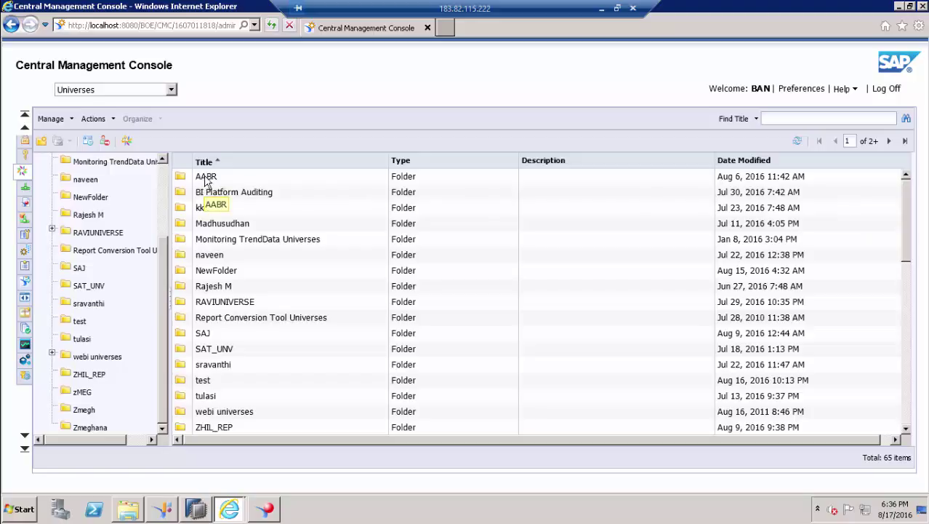
click(164, 90)
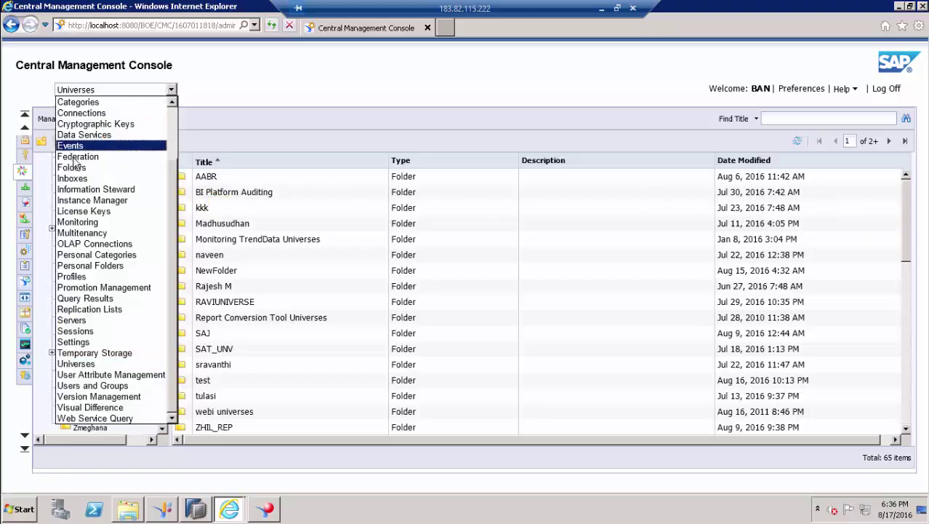
click(77, 169)
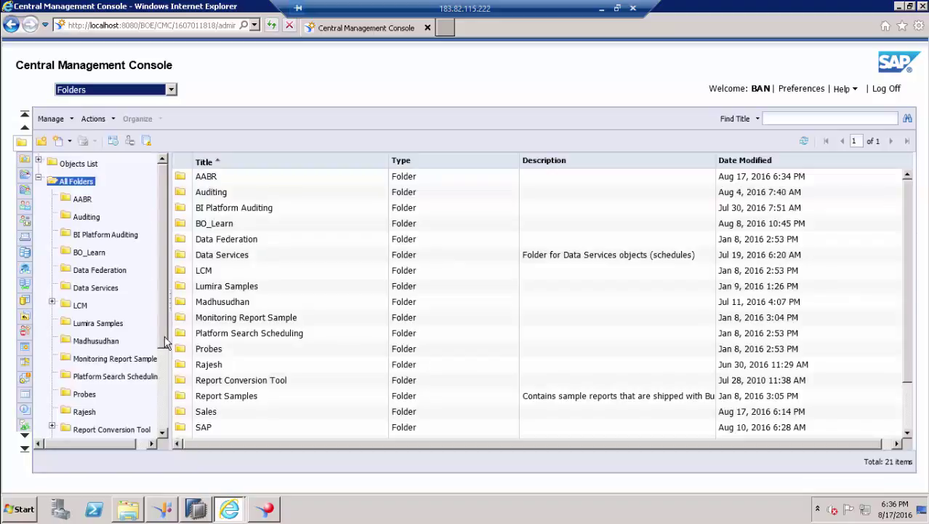
drag(164, 336, 164, 409)
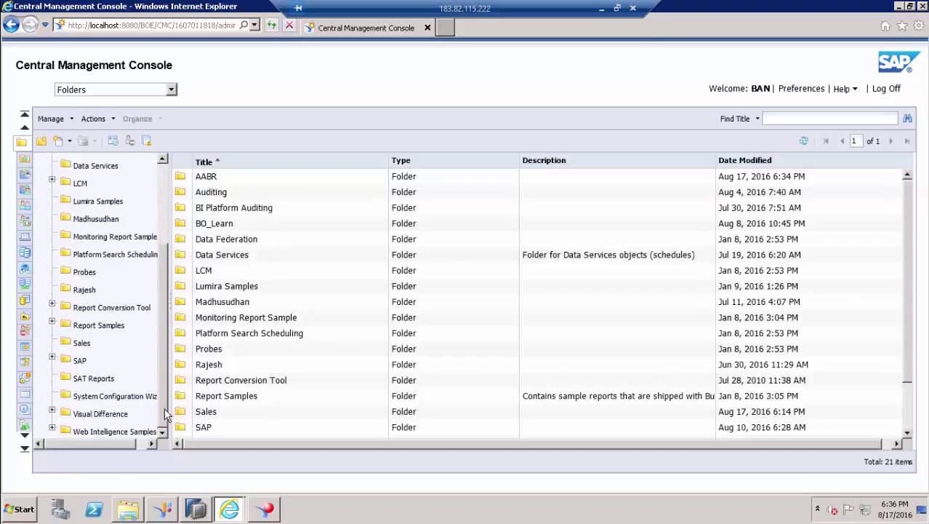
- Check Relationships on the Sales report in the Sales folder
click(80, 344)
right_click(203, 179)
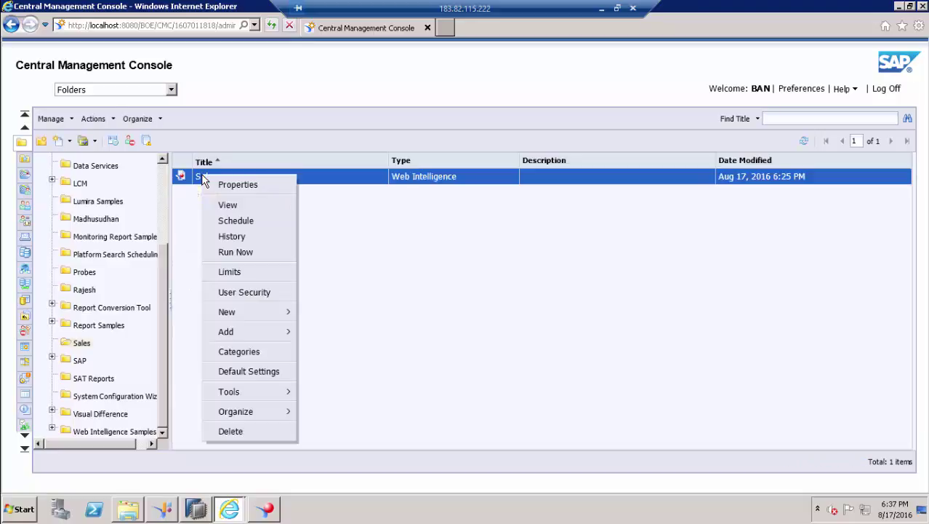
mouse_move(266, 398)
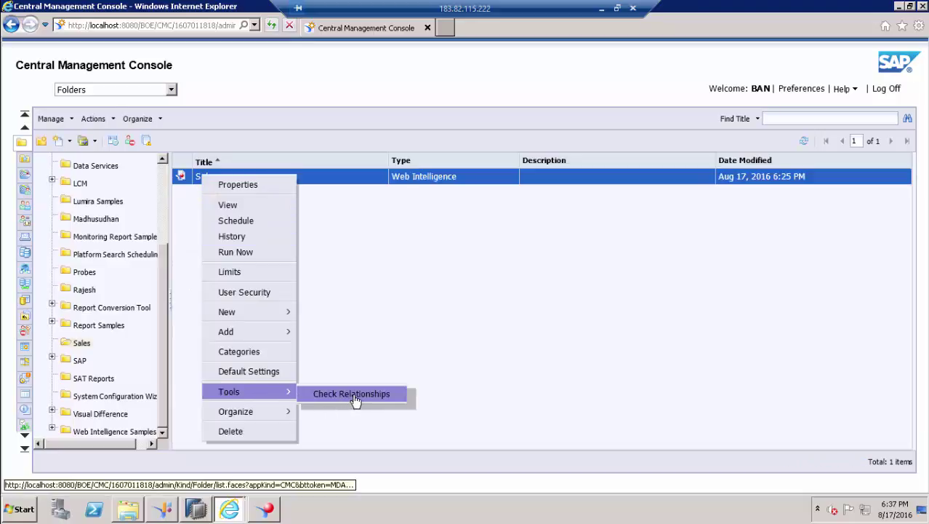
click(356, 398)
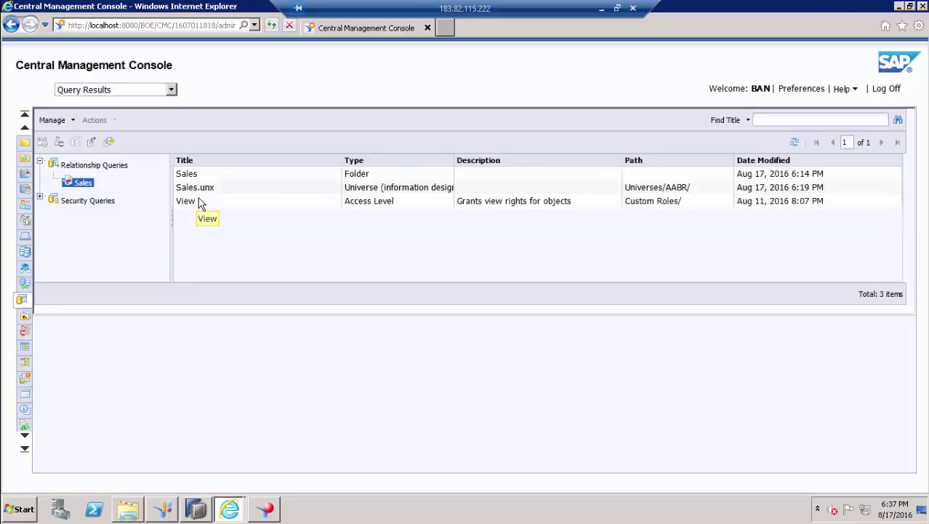
- Open the User Security settings of the related Sales.unx universe
click(192, 189)
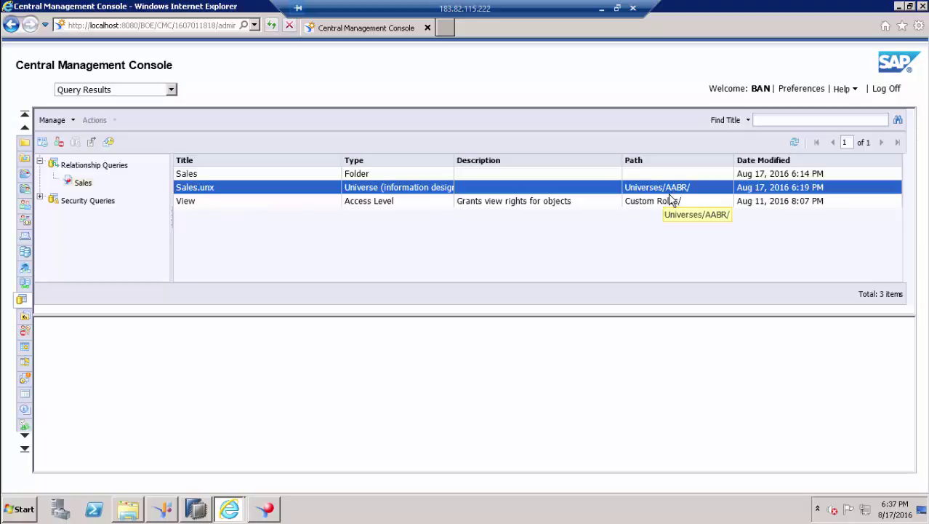
right_click(190, 191)
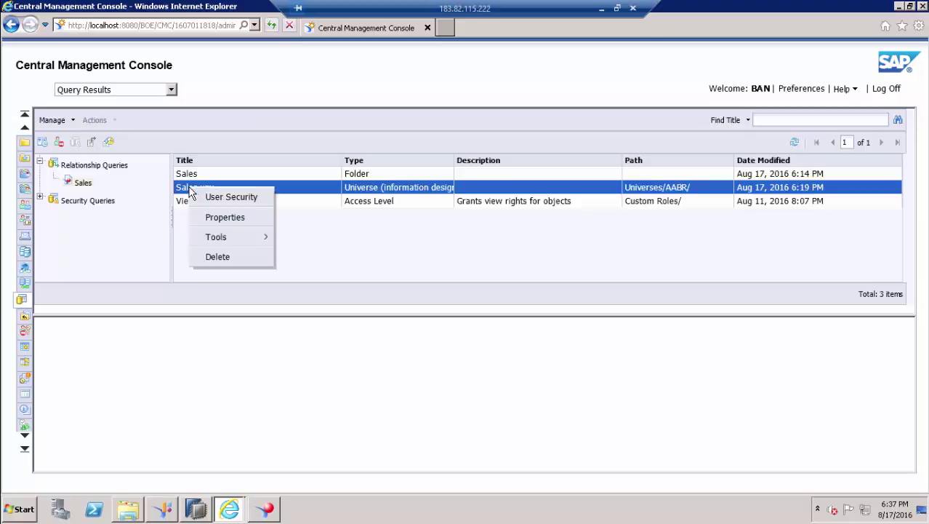
click(227, 196)
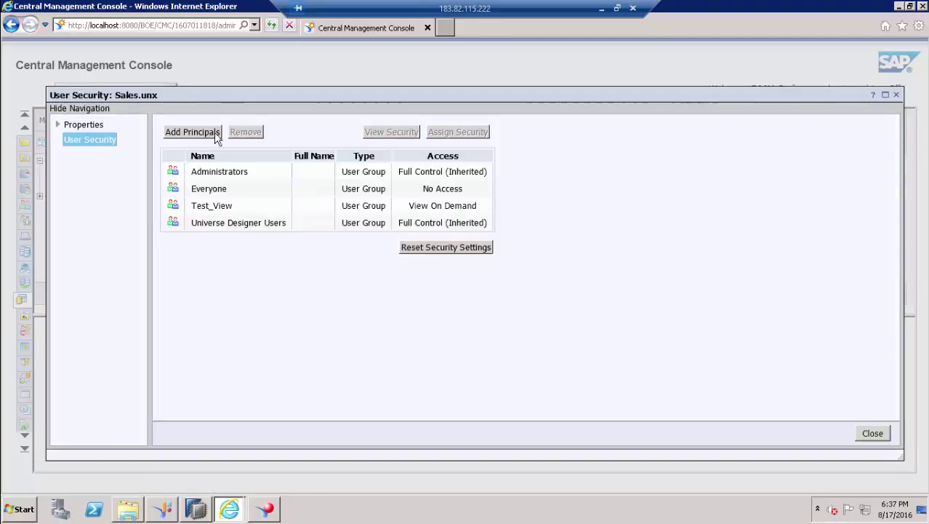
- Add the Sales_VD group as a principal on Sales.unx with View On Demand access
click(194, 133)
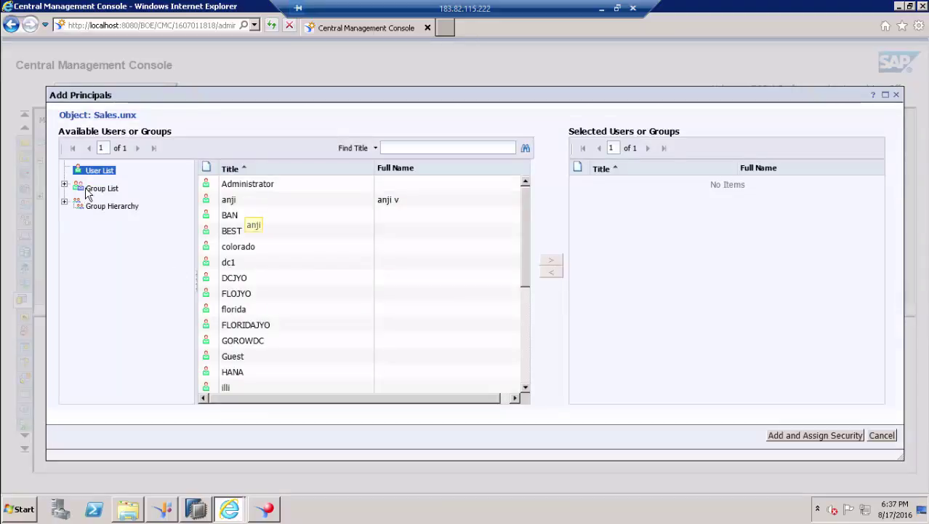
click(100, 188)
drag(526, 235, 536, 393)
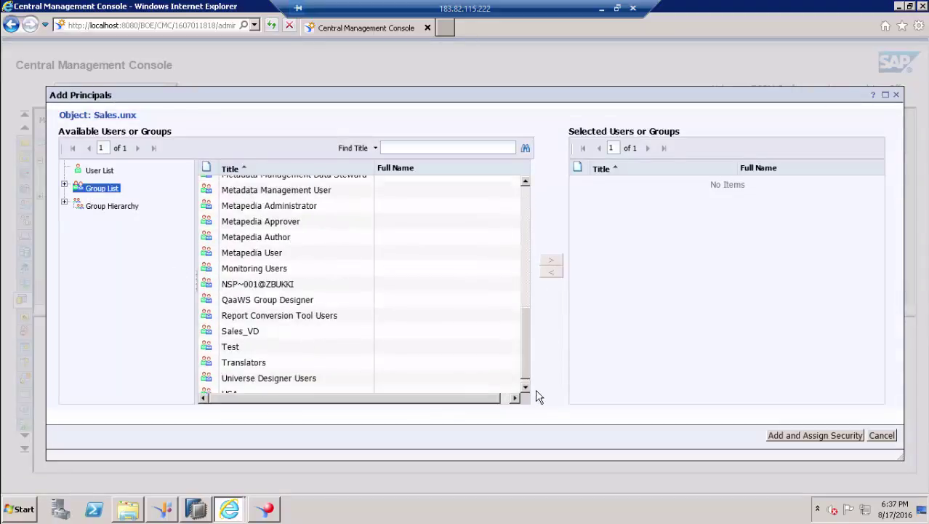
click(247, 322)
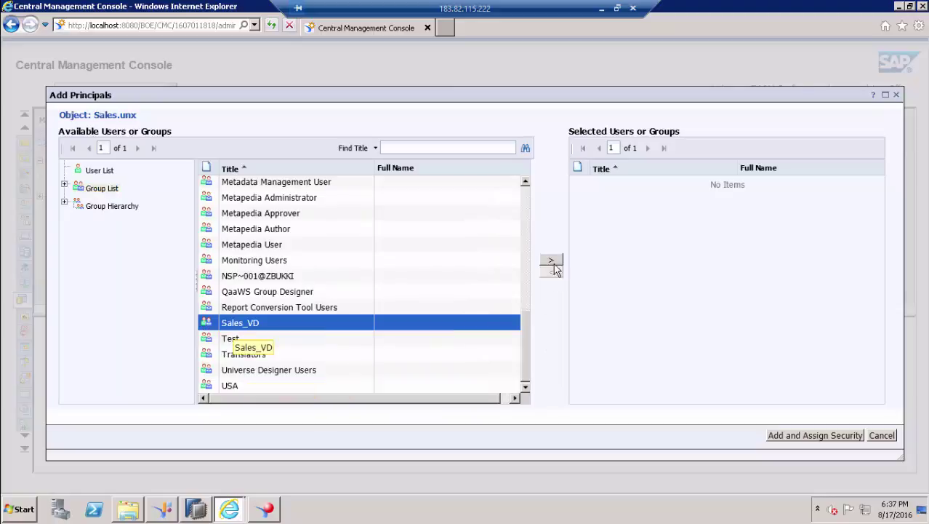
click(551, 260)
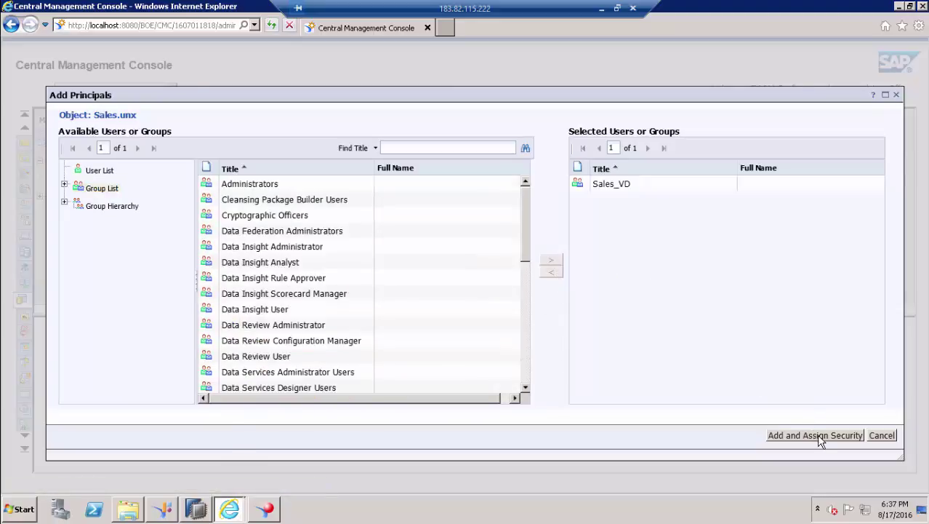
click(816, 434)
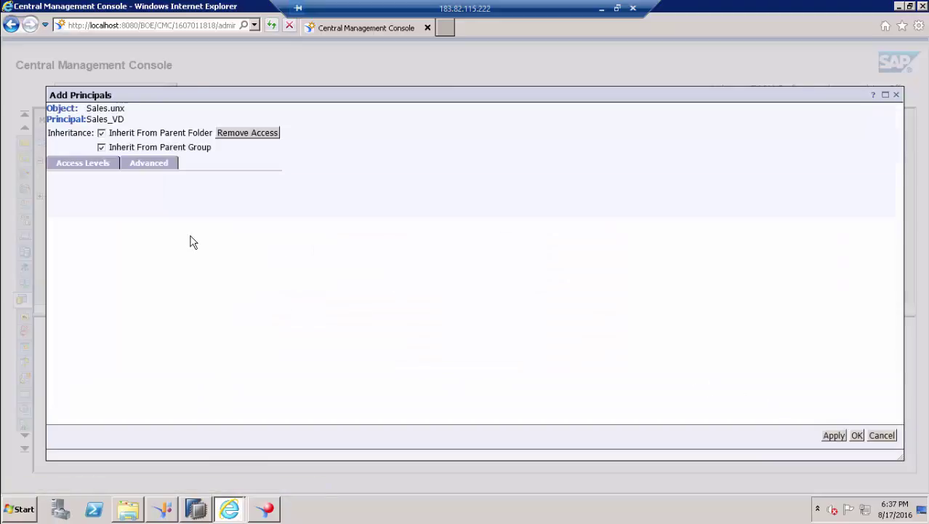
click(126, 299)
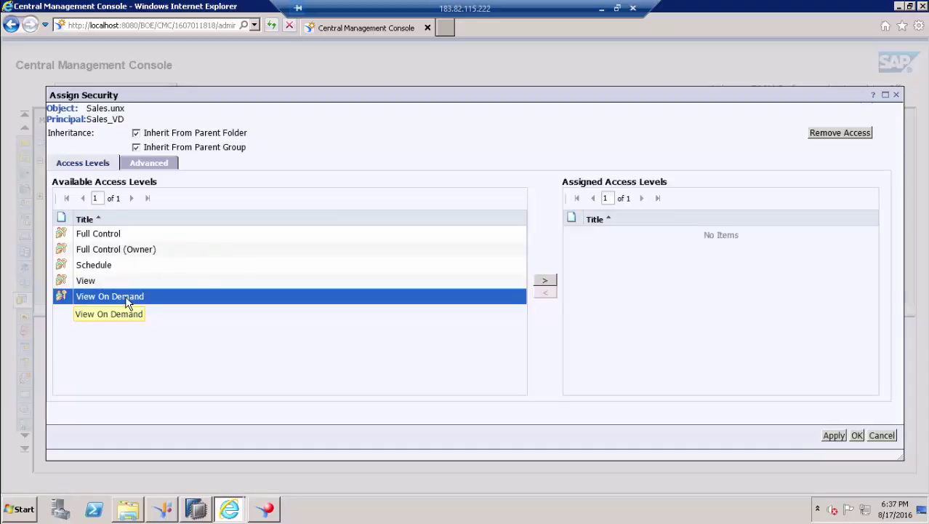
click(545, 280)
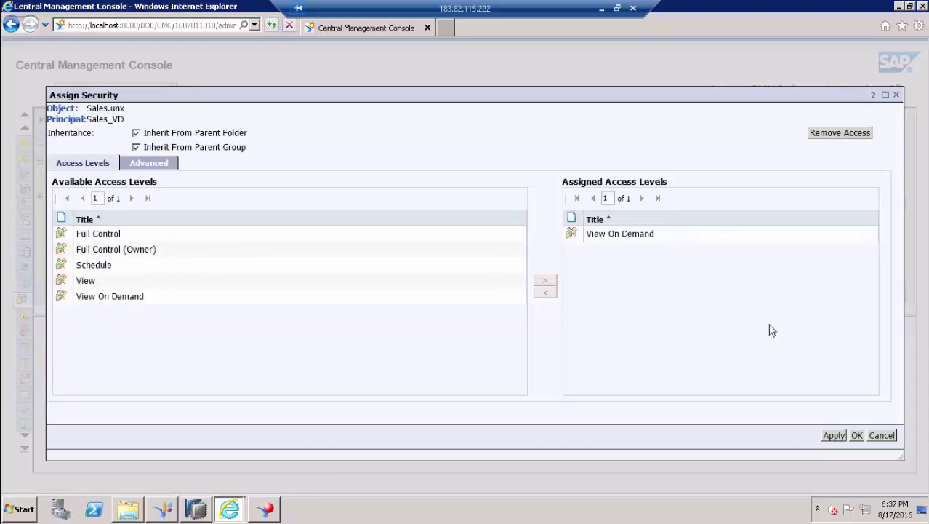
click(856, 435)
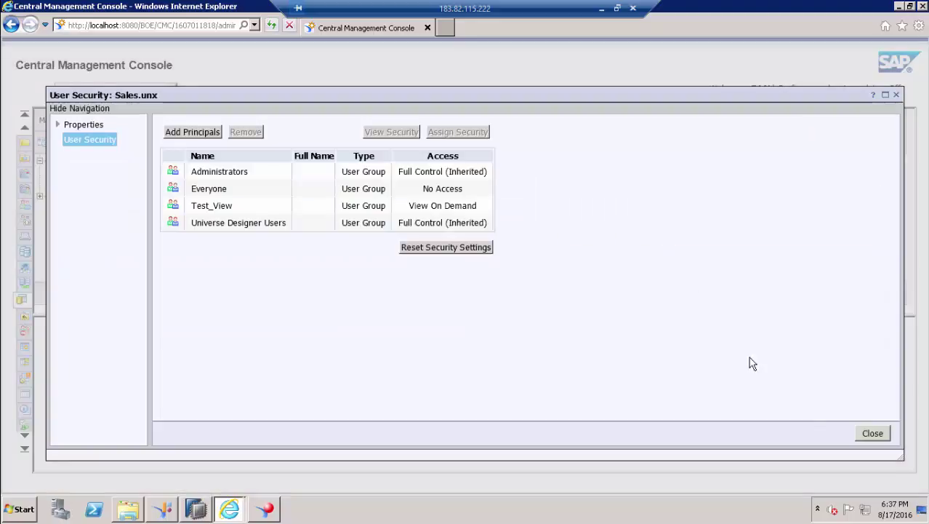
click(871, 435)
key(alt+Tab)
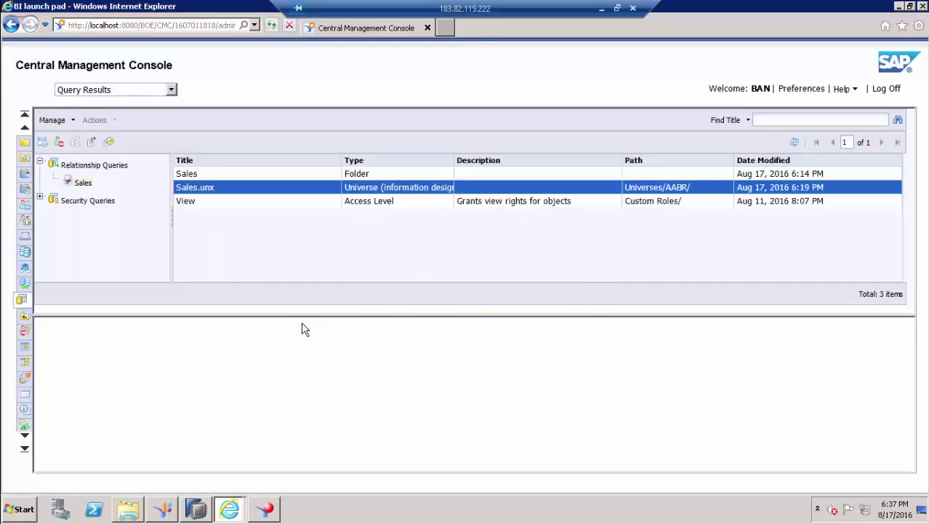
- Retry the report refresh, then check Sales.unx relationships to find its hana connection
click(311, 101)
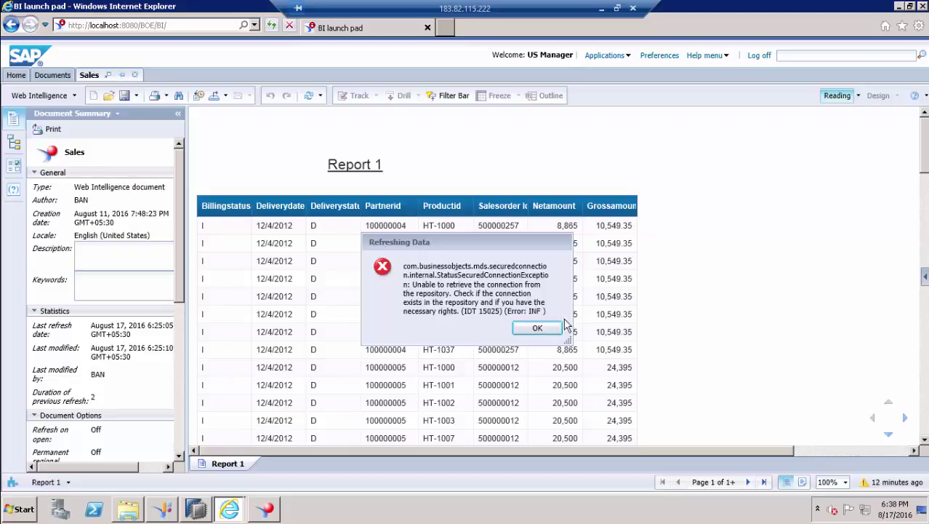
key(alt+Tab)
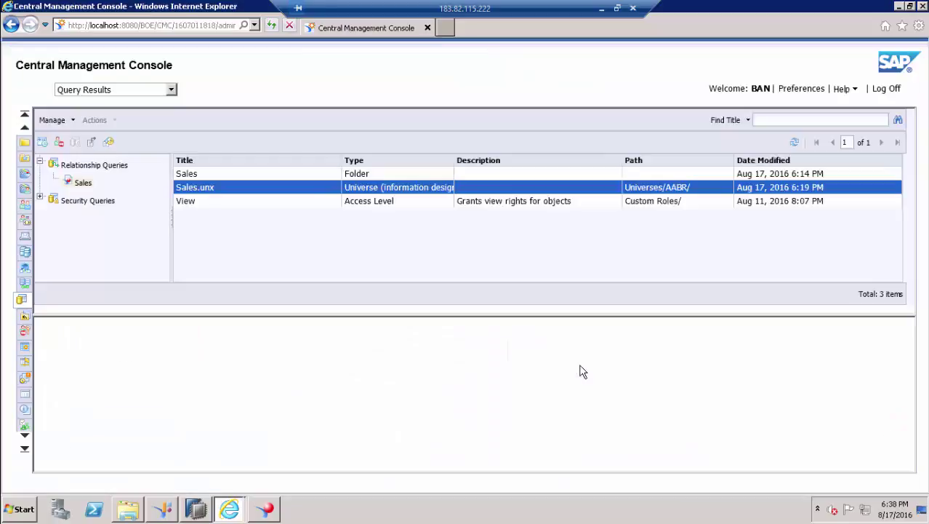
right_click(187, 191)
mouse_move(248, 243)
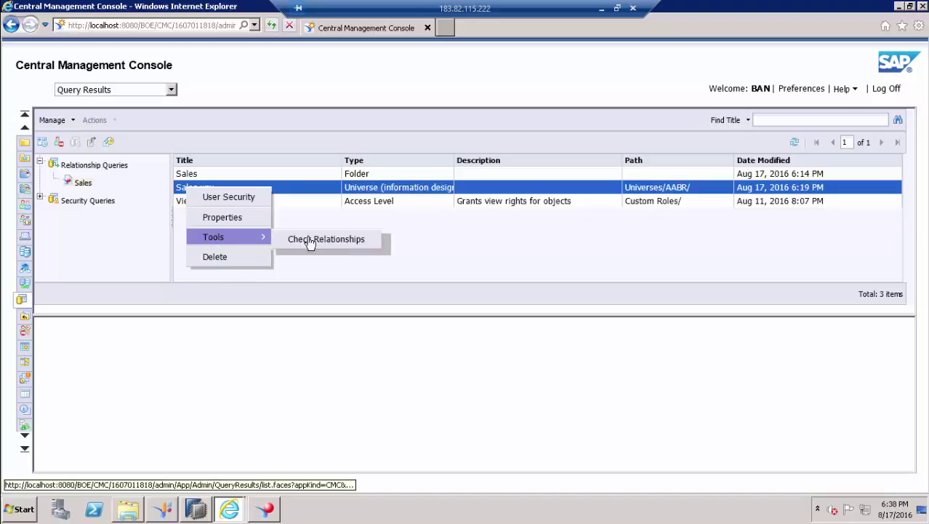
click(348, 246)
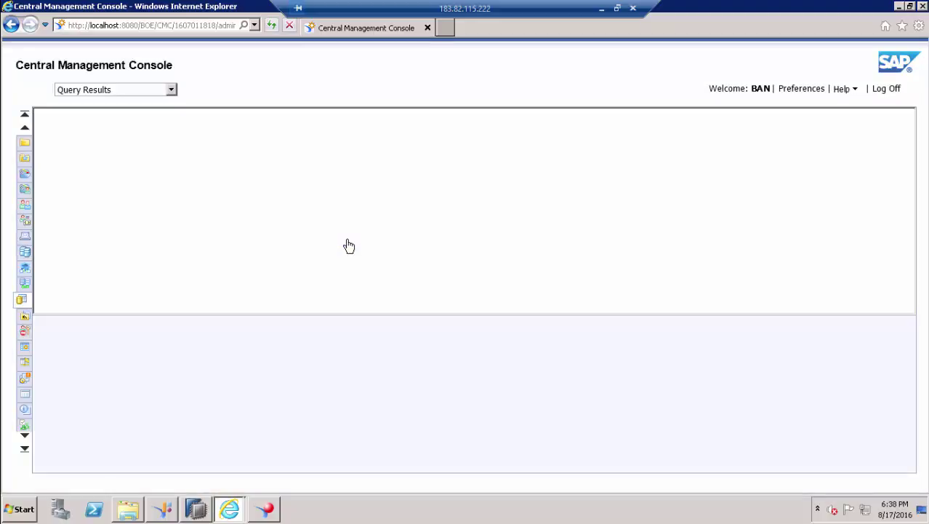
click(387, 200)
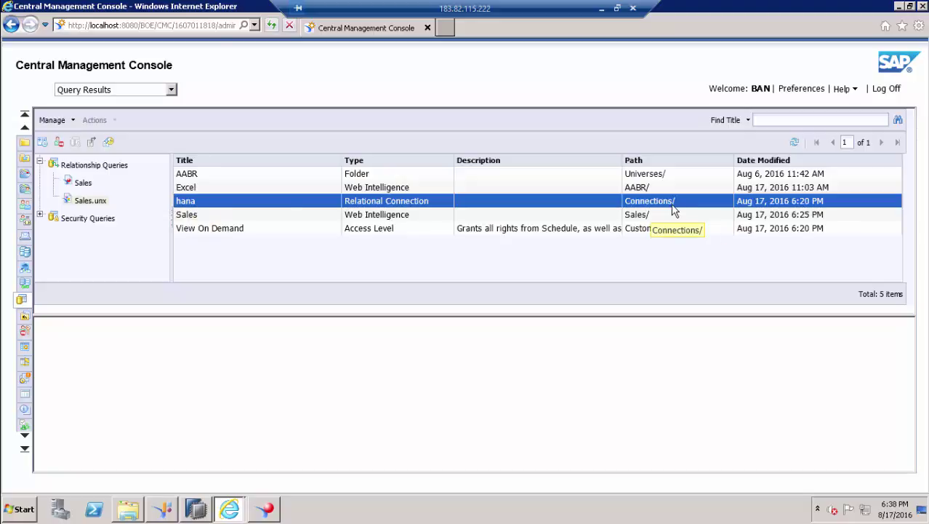
- Open the User Security settings of the hana connection in the Connections area
click(154, 90)
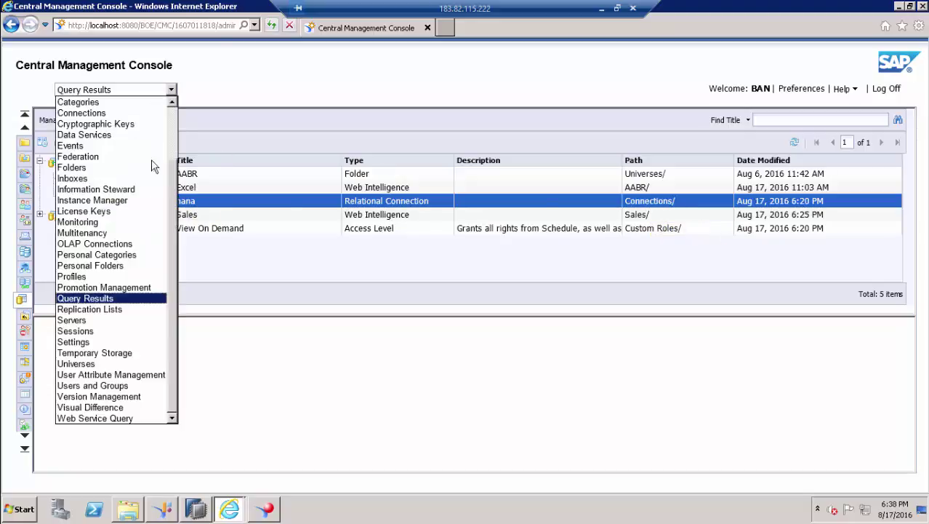
scroll(80, 175, up, 2)
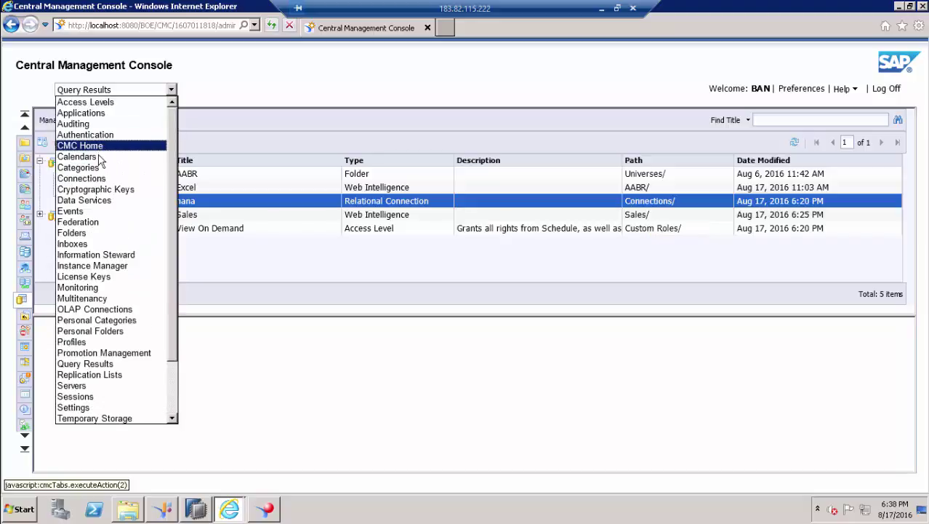
click(81, 178)
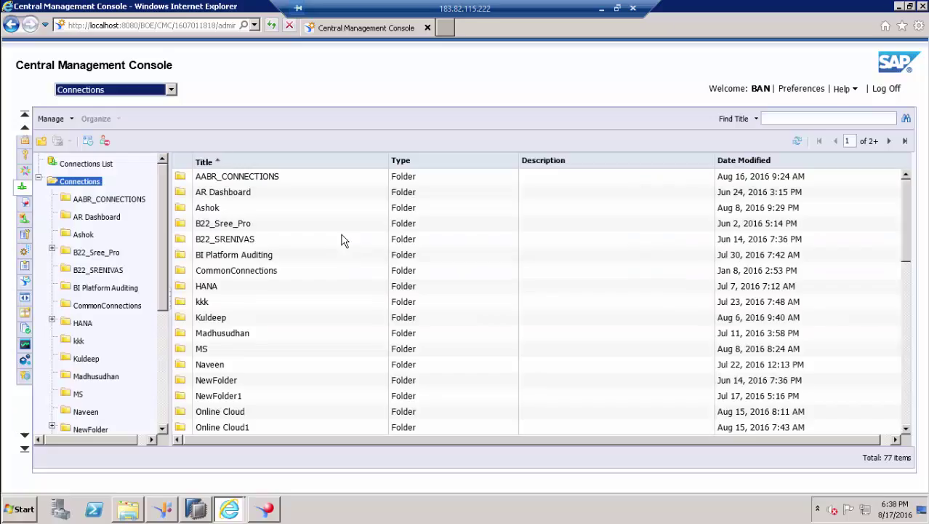
drag(906, 219, 915, 386)
click(204, 413)
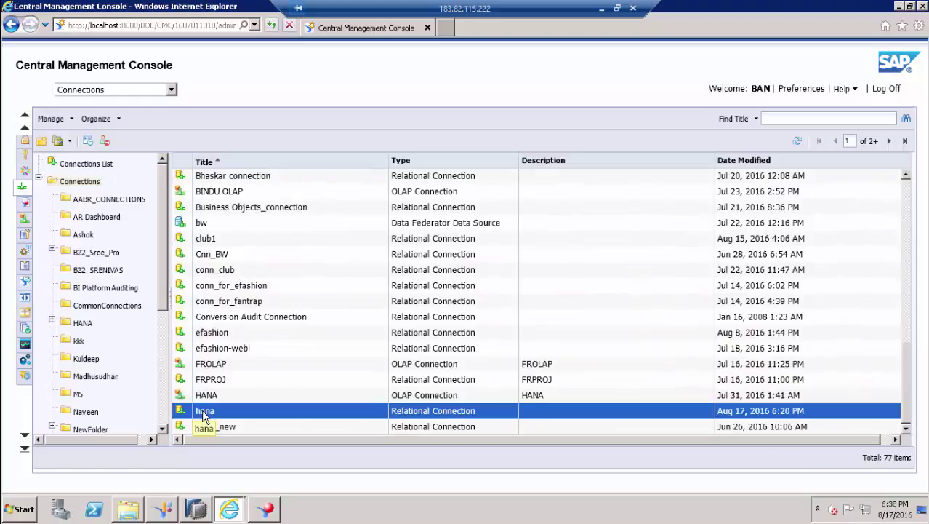
right_click(204, 413)
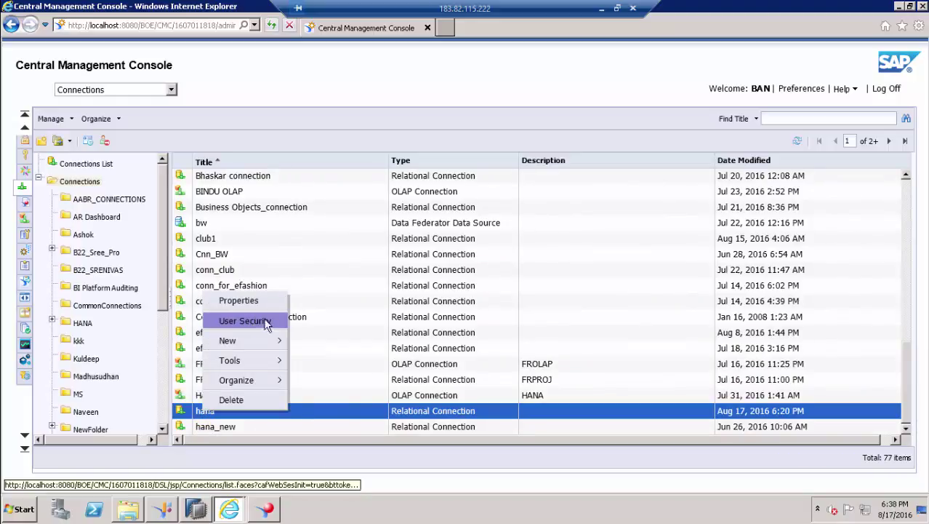
click(245, 320)
- Add the Sales_VD group to hana with View On Demand access
click(127, 120)
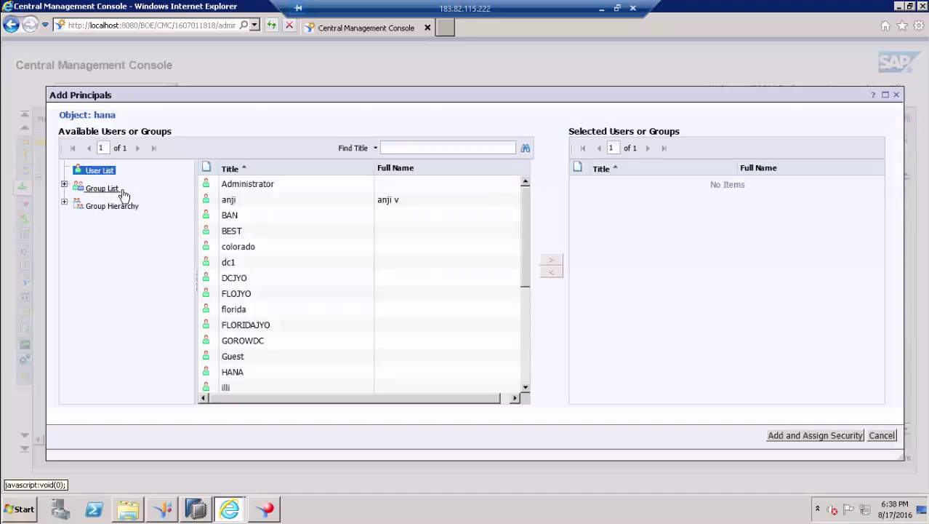
click(105, 188)
drag(528, 232, 535, 379)
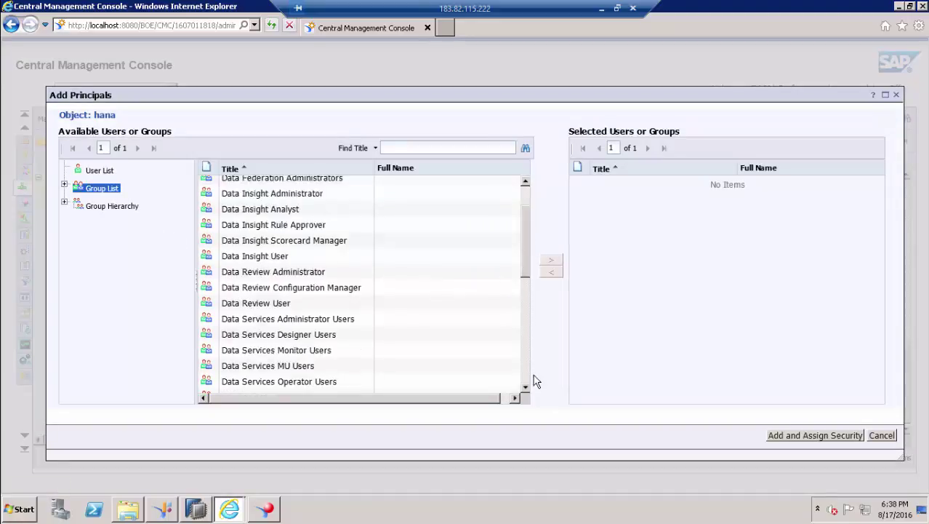
click(246, 324)
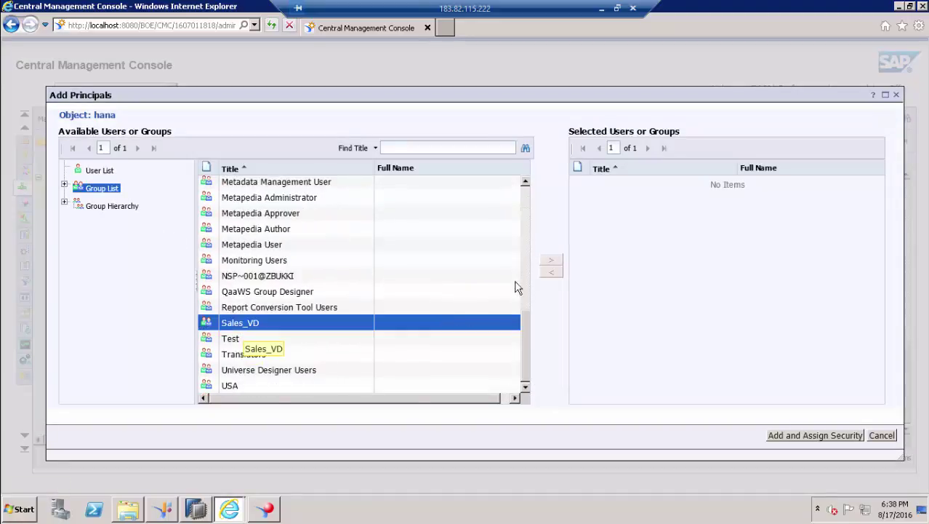
click(836, 436)
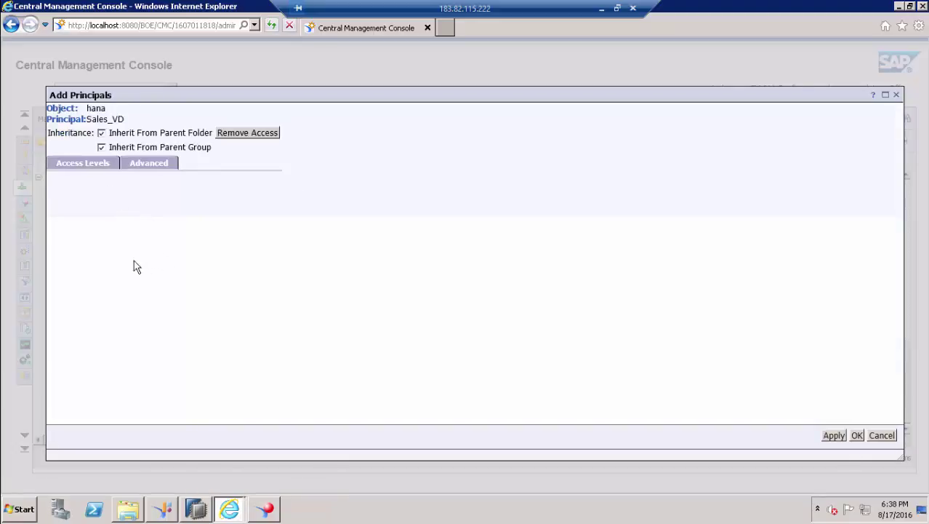
click(175, 300)
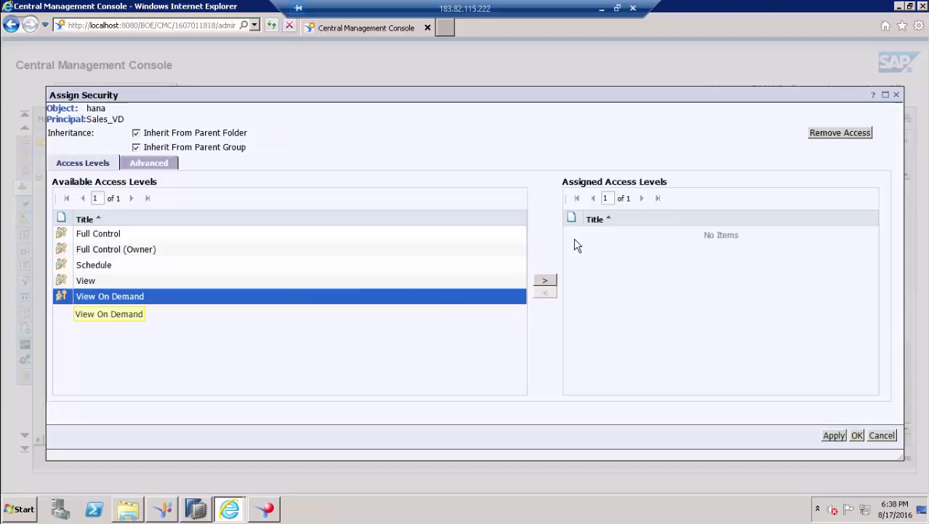
click(545, 280)
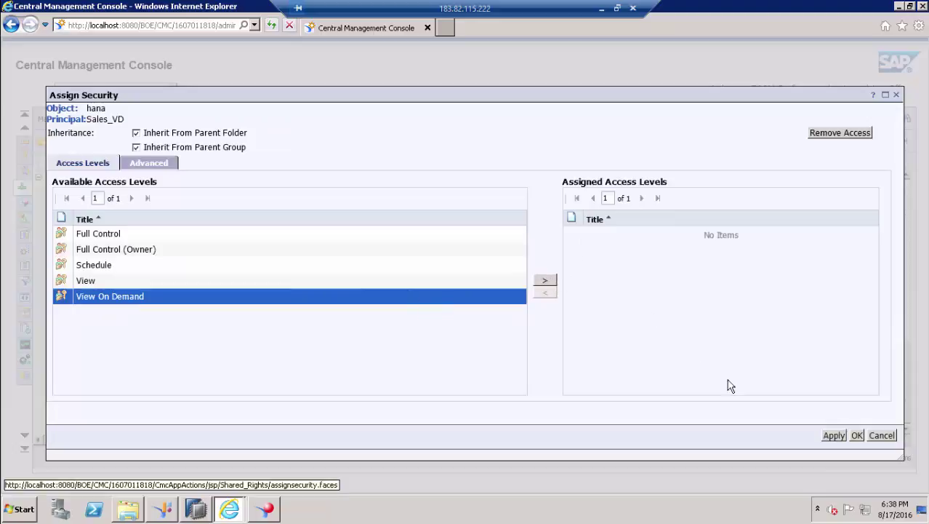
click(857, 435)
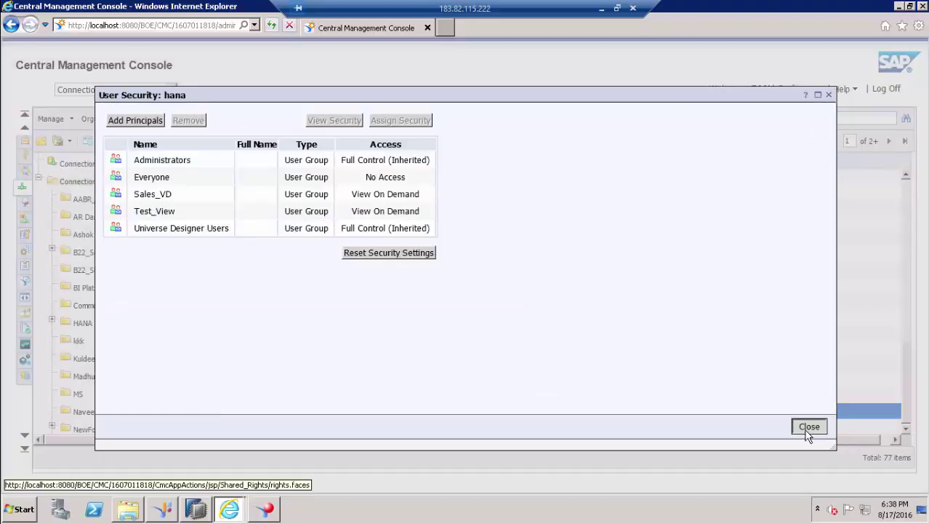
click(810, 426)
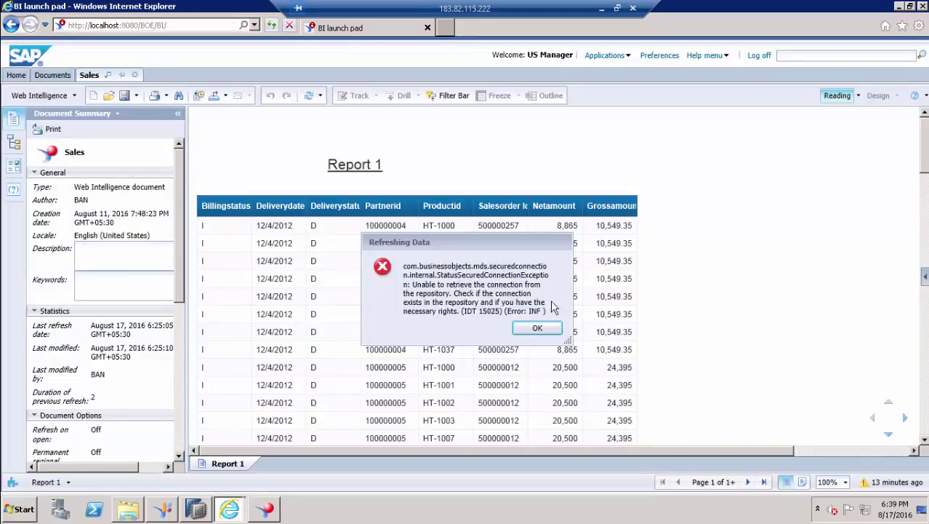
- Dismiss the error, reopen the Sales report from Recently Viewed, and refresh its data successfully
click(537, 333)
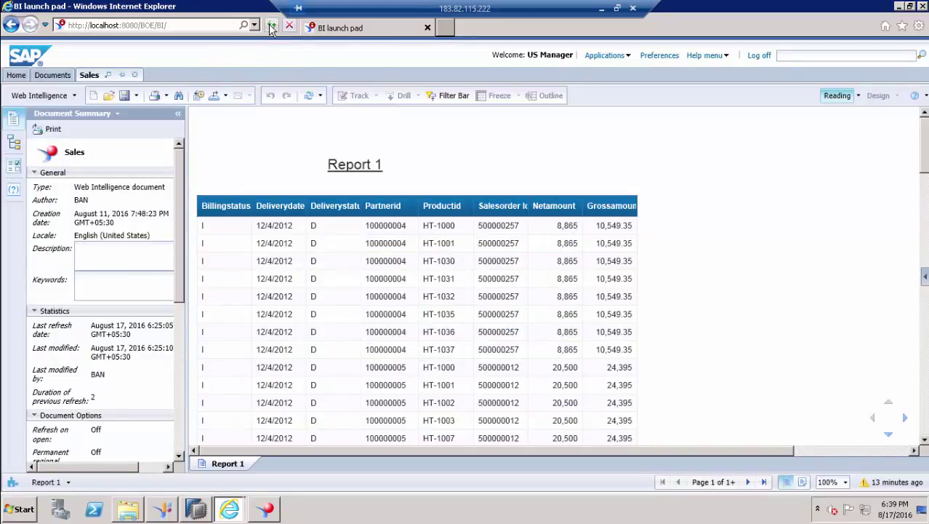
click(272, 26)
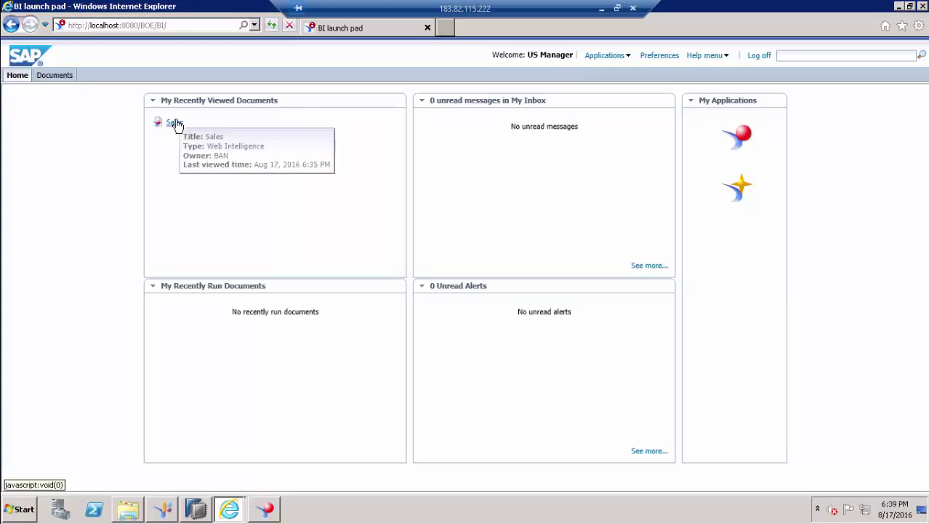
click(173, 124)
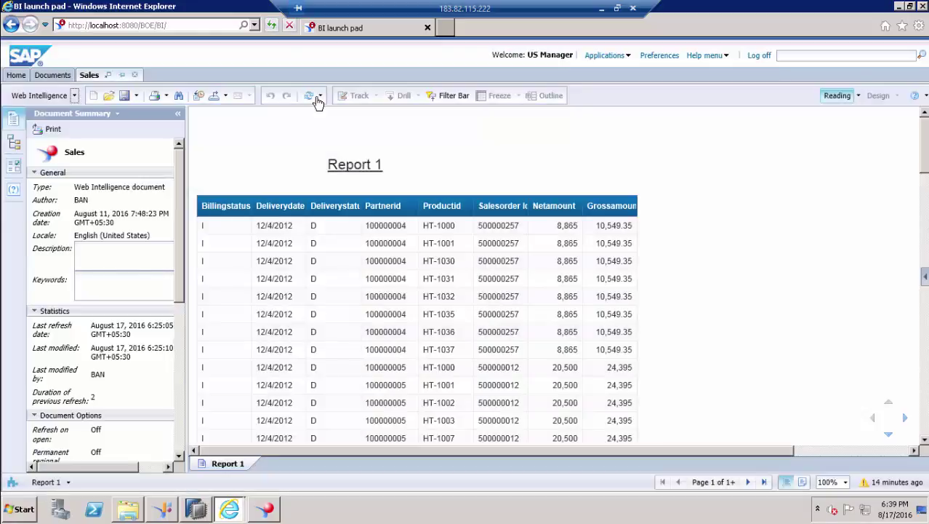
click(310, 96)
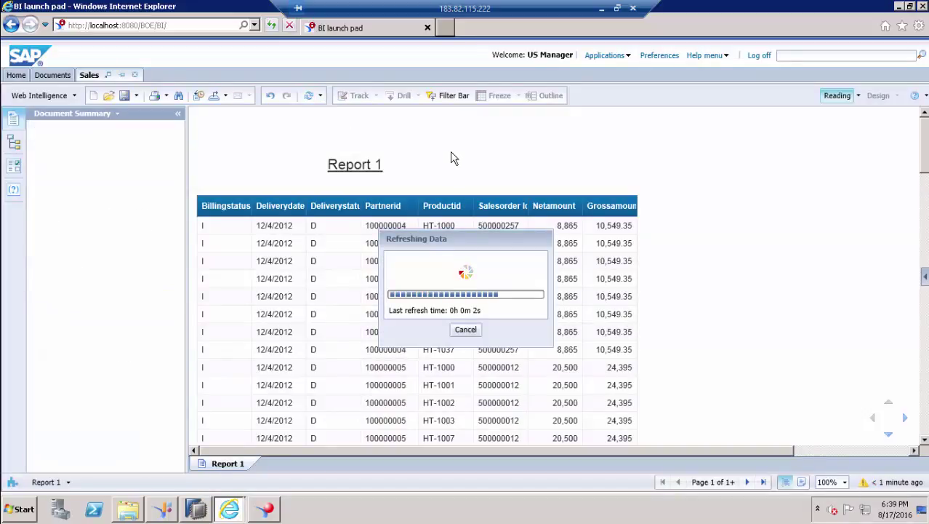
click(310, 96)
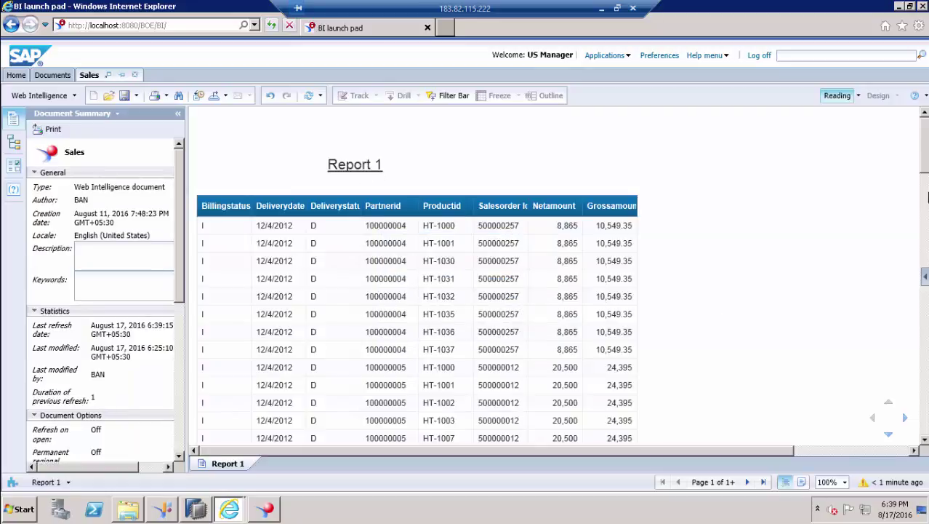
mouse_move(926, 149)
mouse_down()
mouse_move(919, 431)
mouse_move(925, 131)
mouse_up()
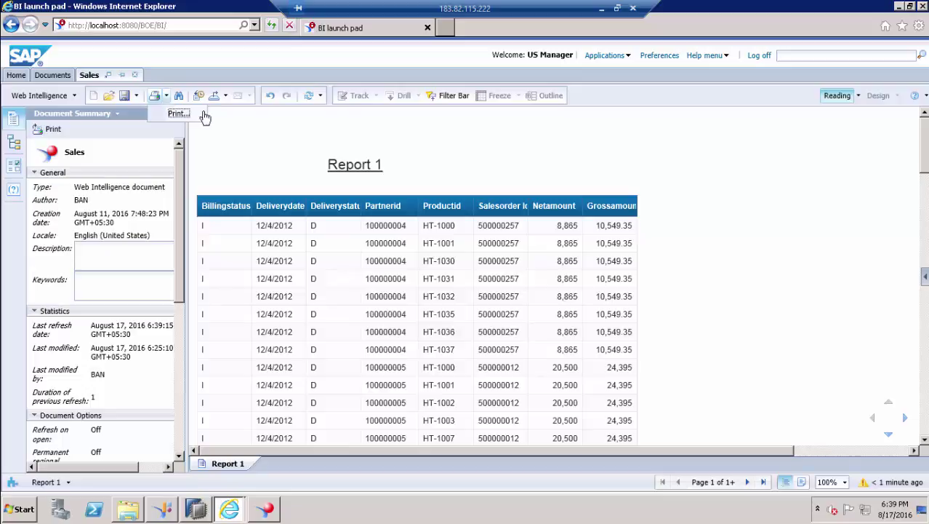
click(228, 97)
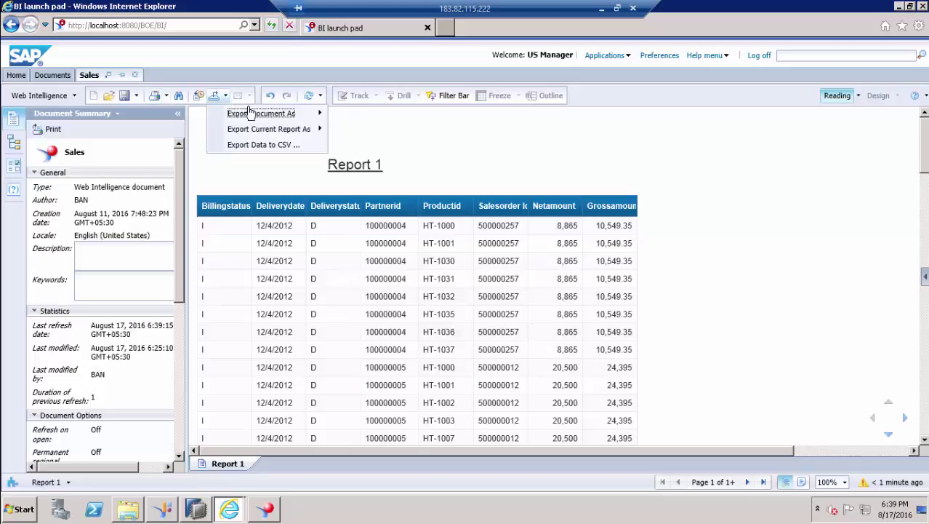
mouse_move(322, 117)
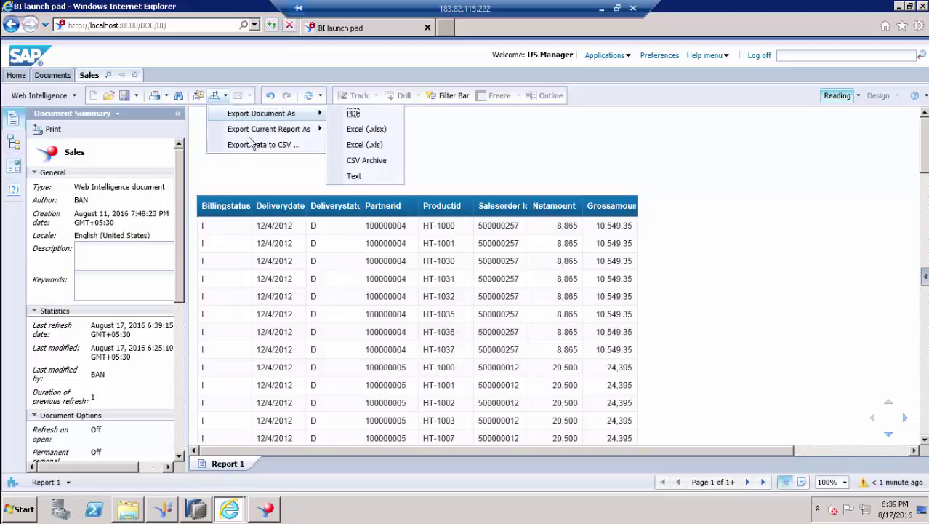
click(272, 132)
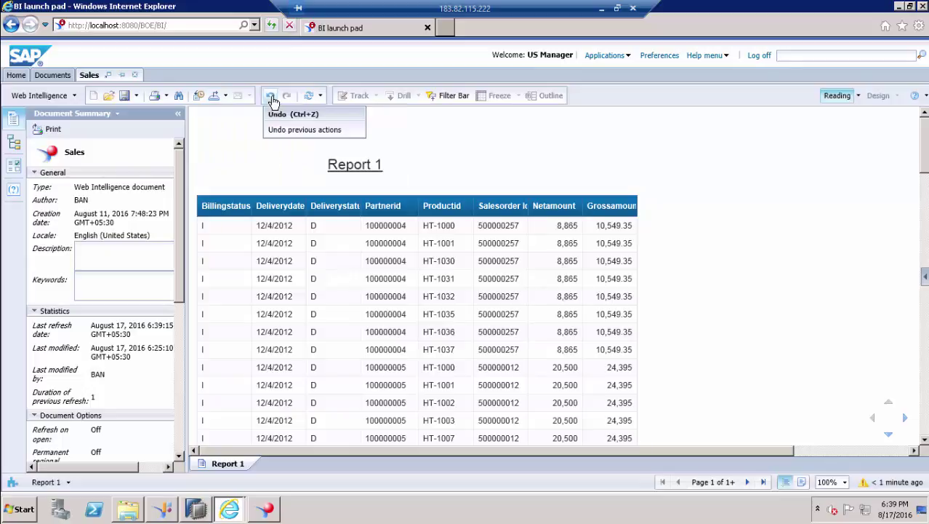
click(321, 97)
click(466, 148)
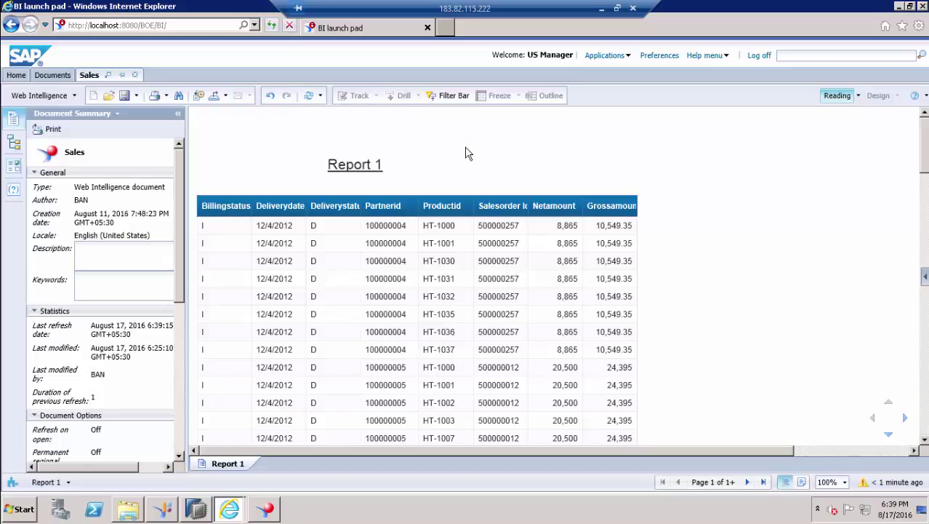